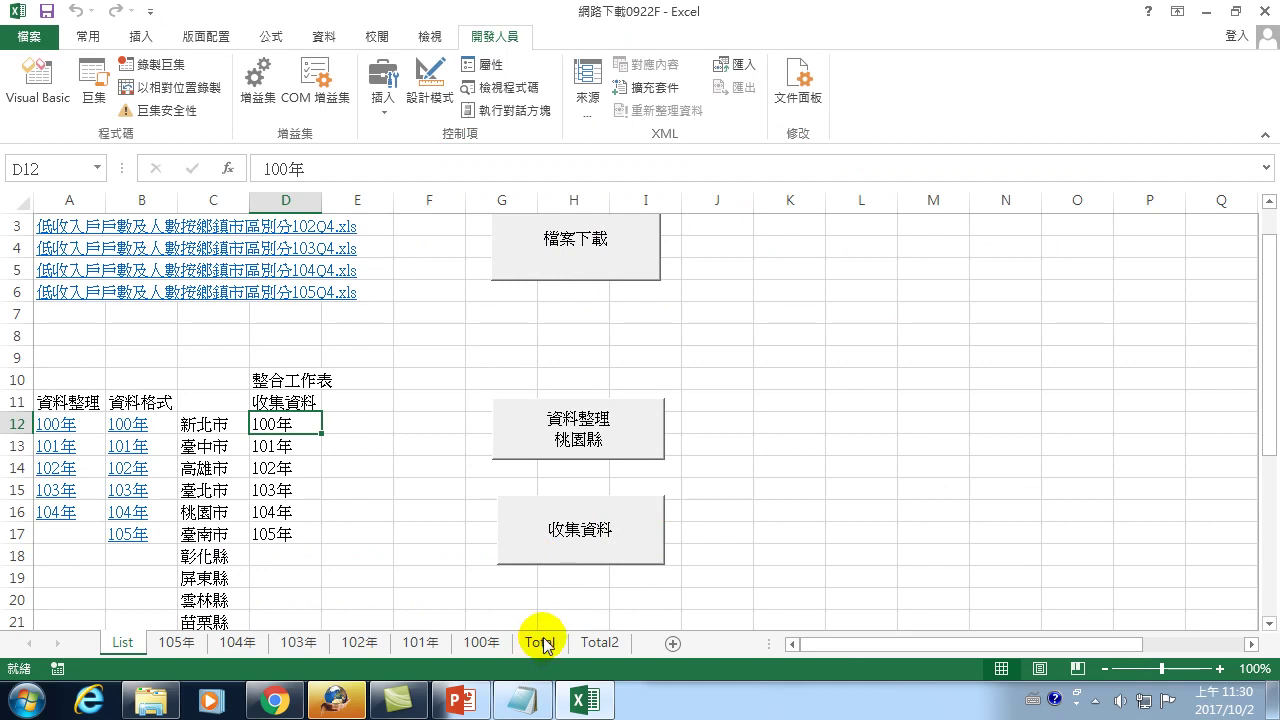
Step: Switch back and forth between the Total and List sheets to compare them
left_click(542, 645)
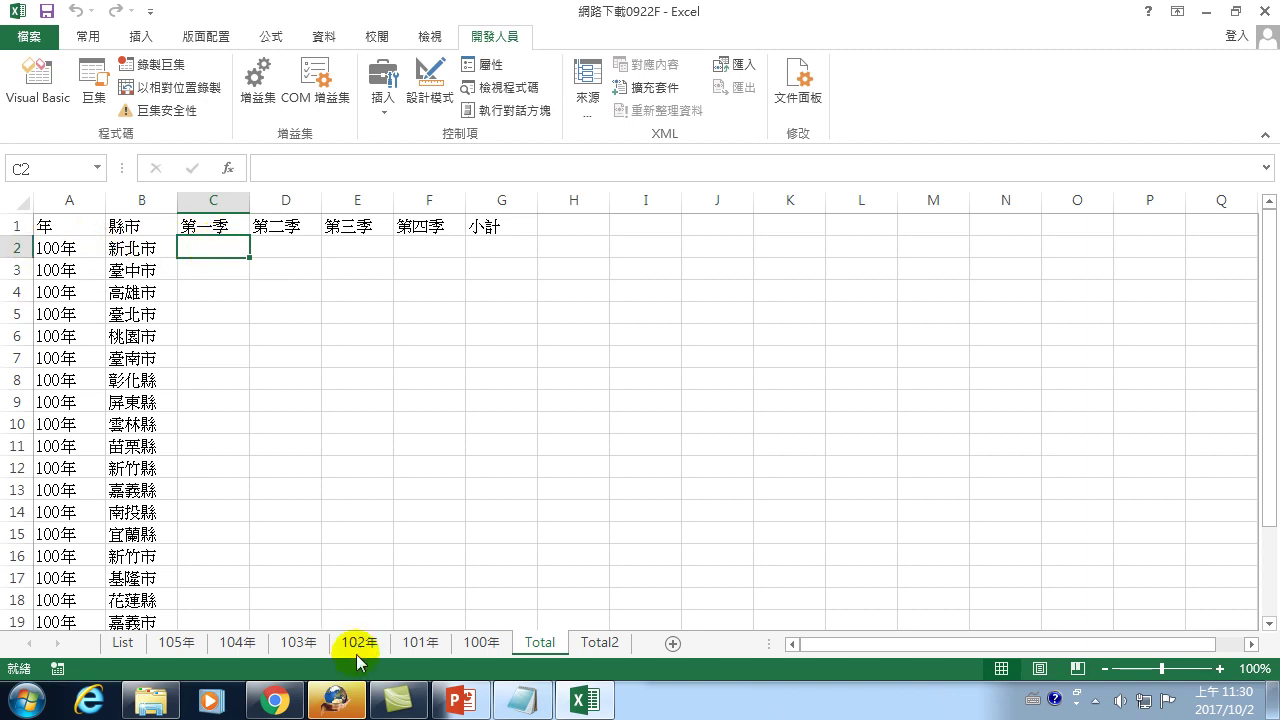
left_click(125, 645)
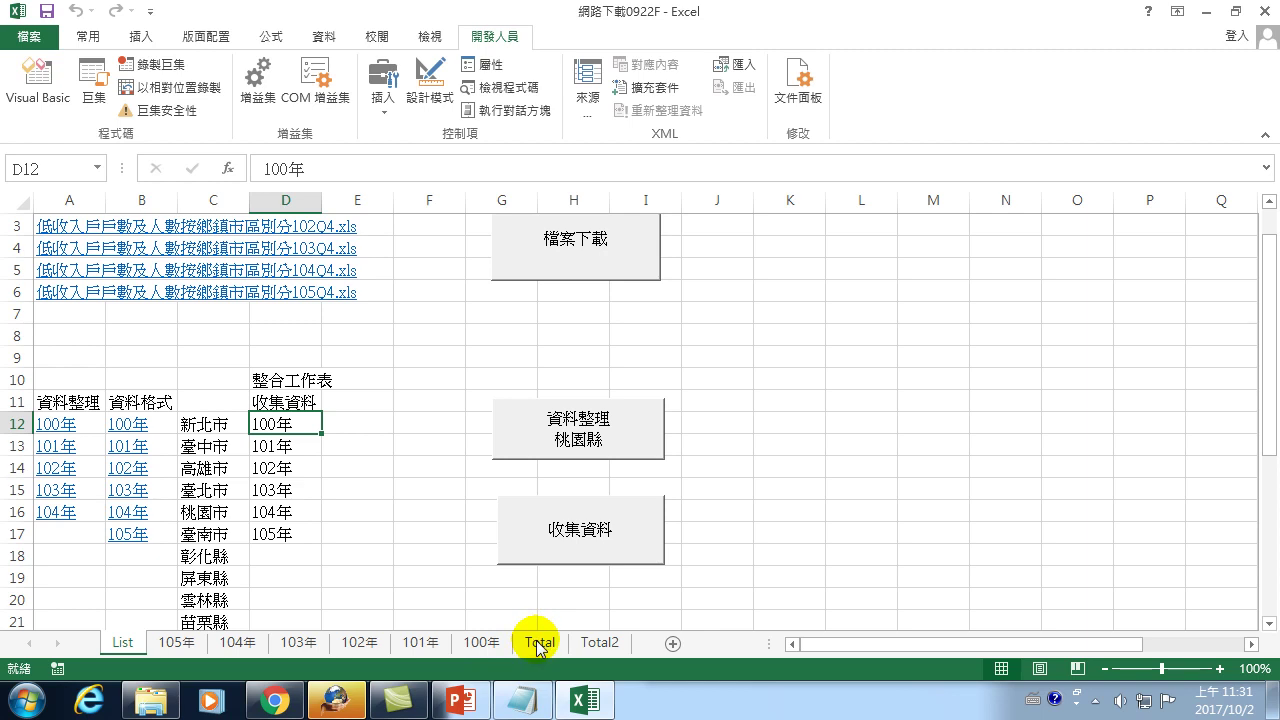
left_click(537, 645)
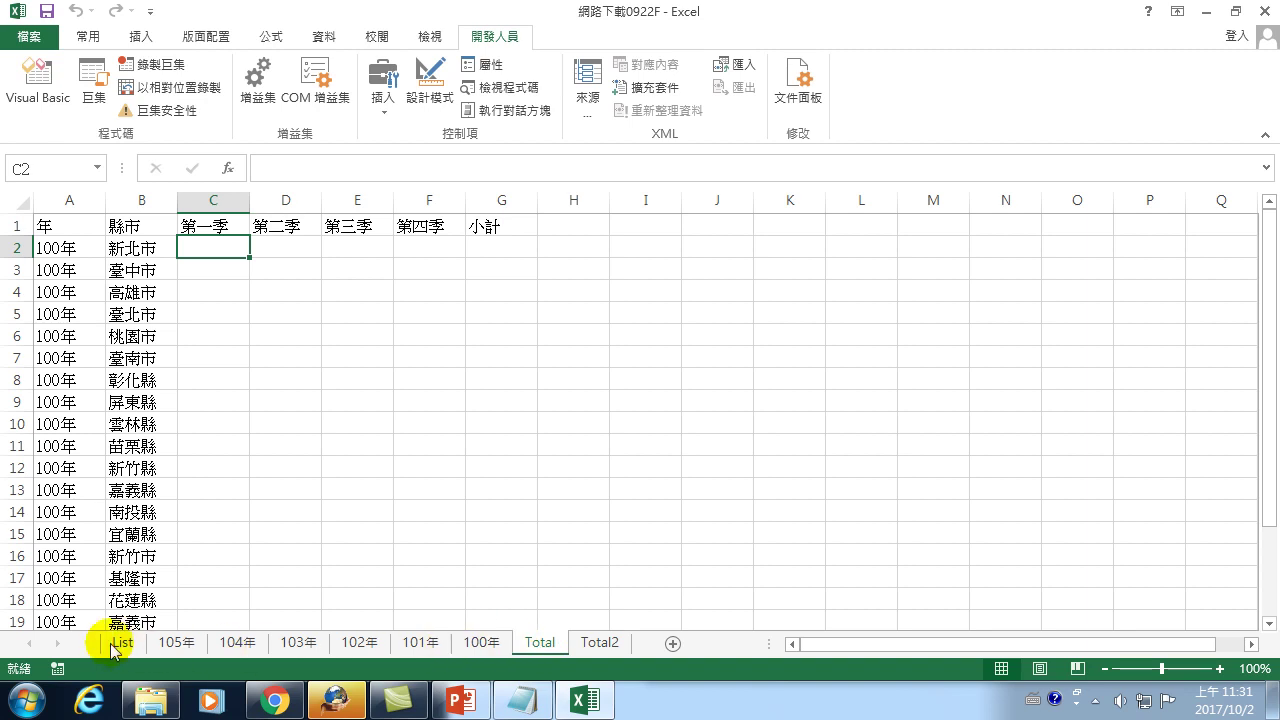
left_click(124, 645)
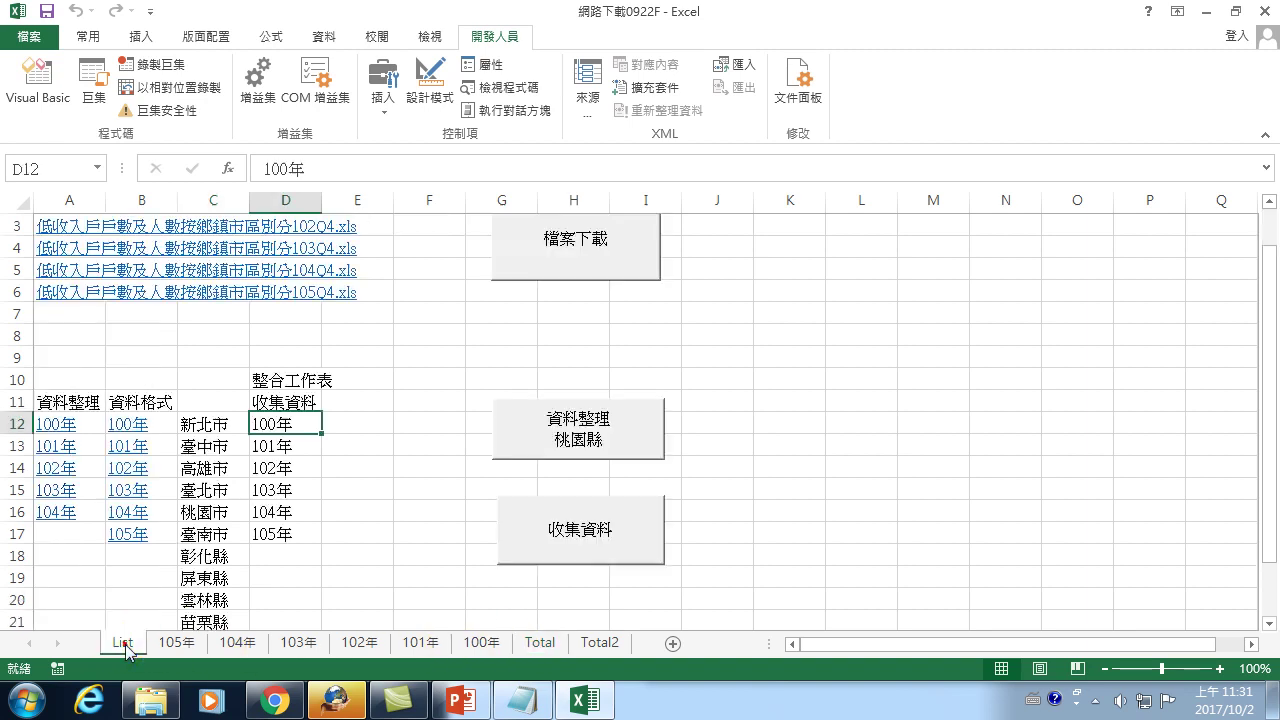
Step: Hyperlink D12's 100年 entry to the 100年 sheet in this workbook, then follow the link
right_click(270, 428)
left_click(322, 411)
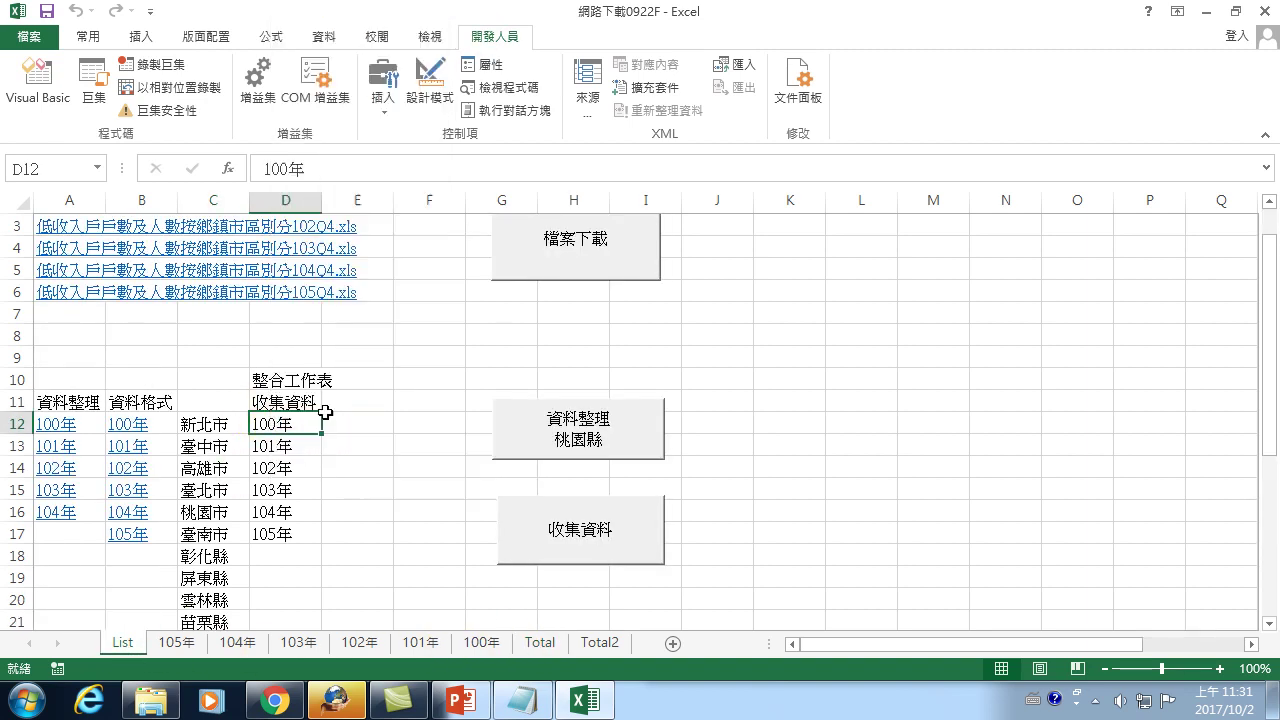
left_click(48, 382)
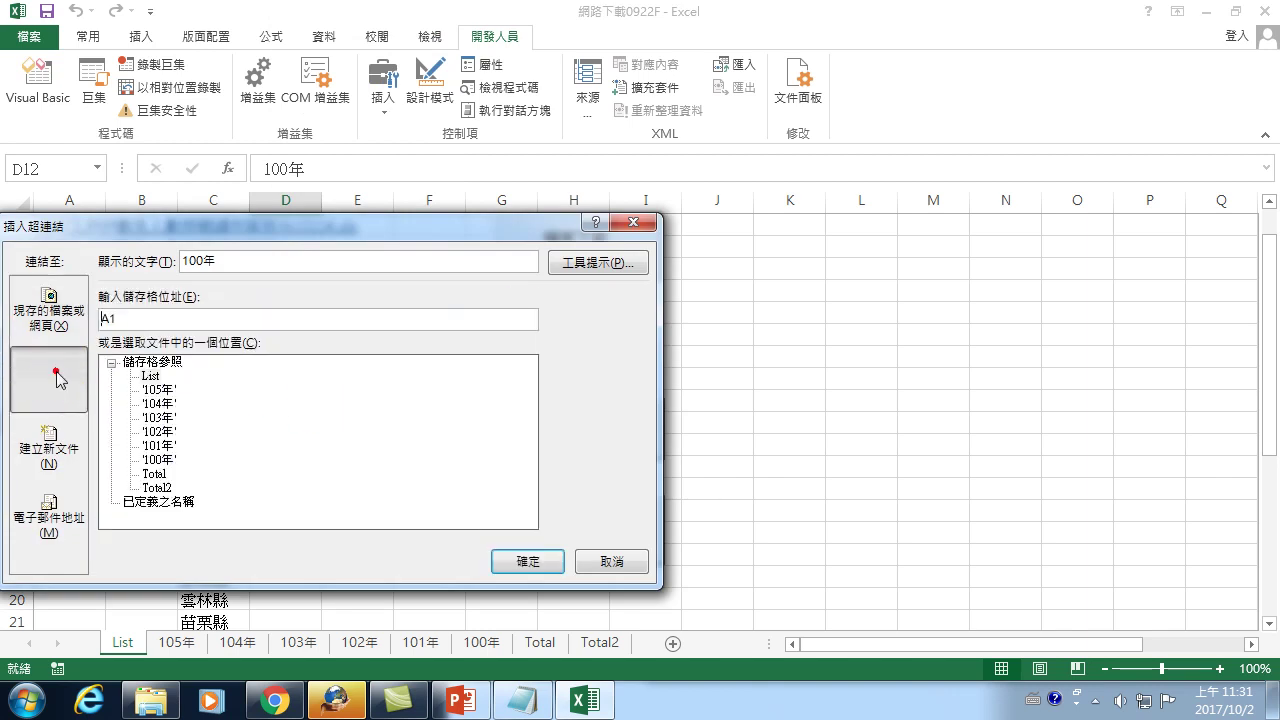
left_click(156, 459)
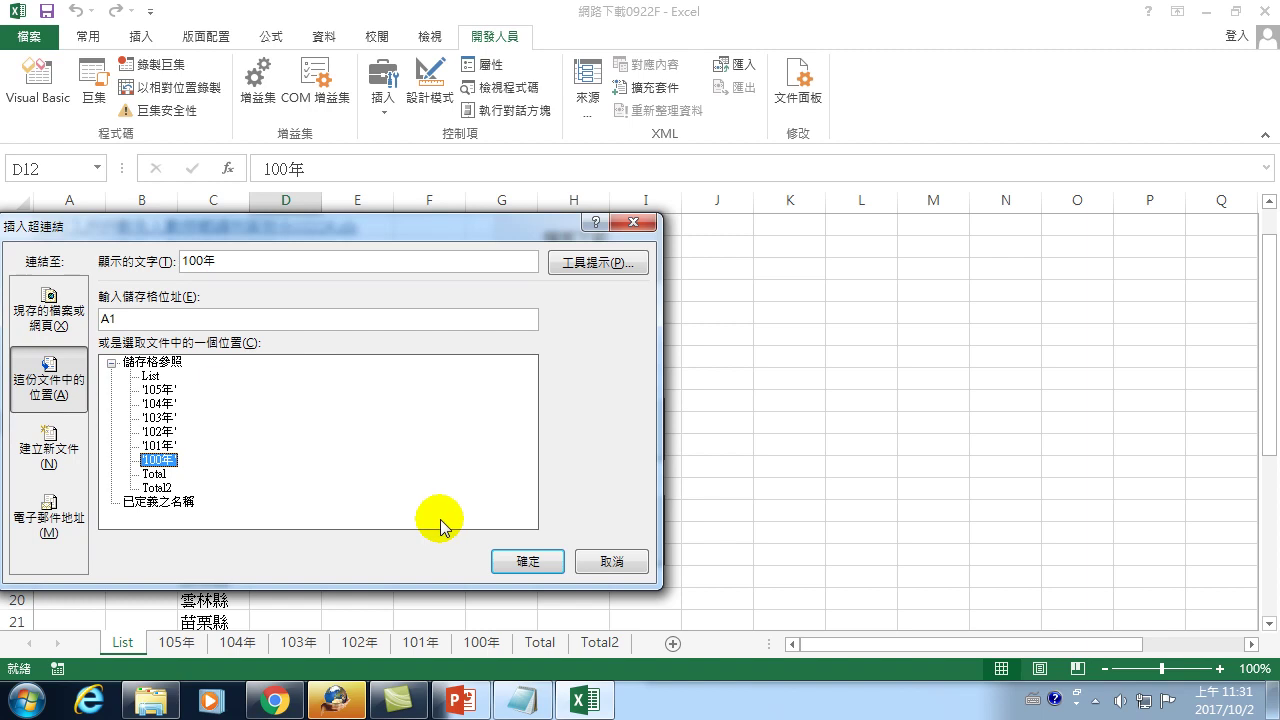
left_click(529, 563)
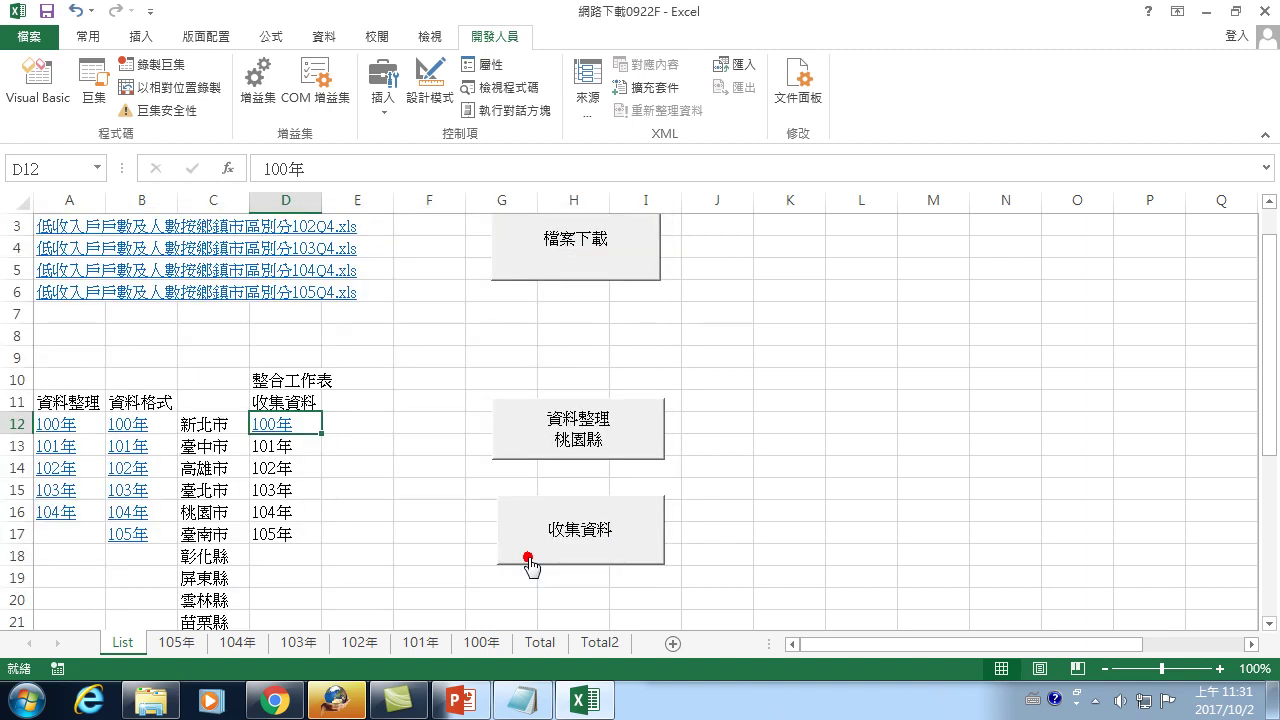
right_click(281, 428)
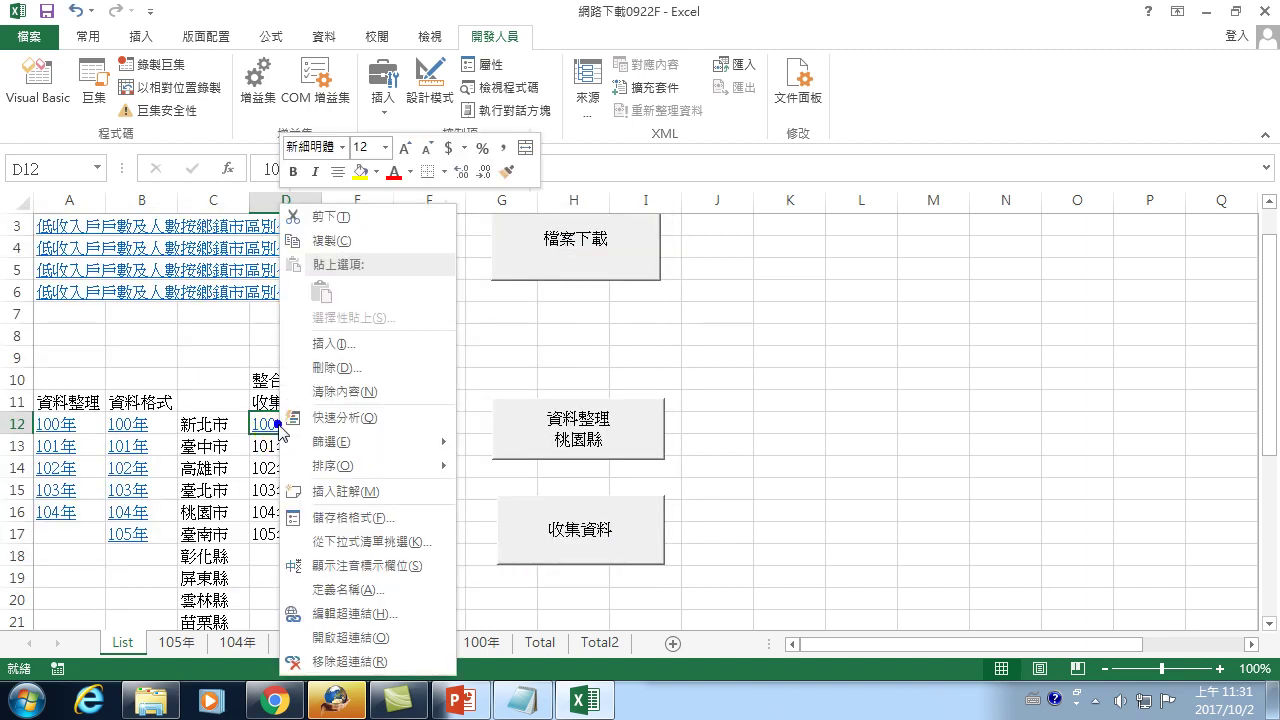
left_click(335, 637)
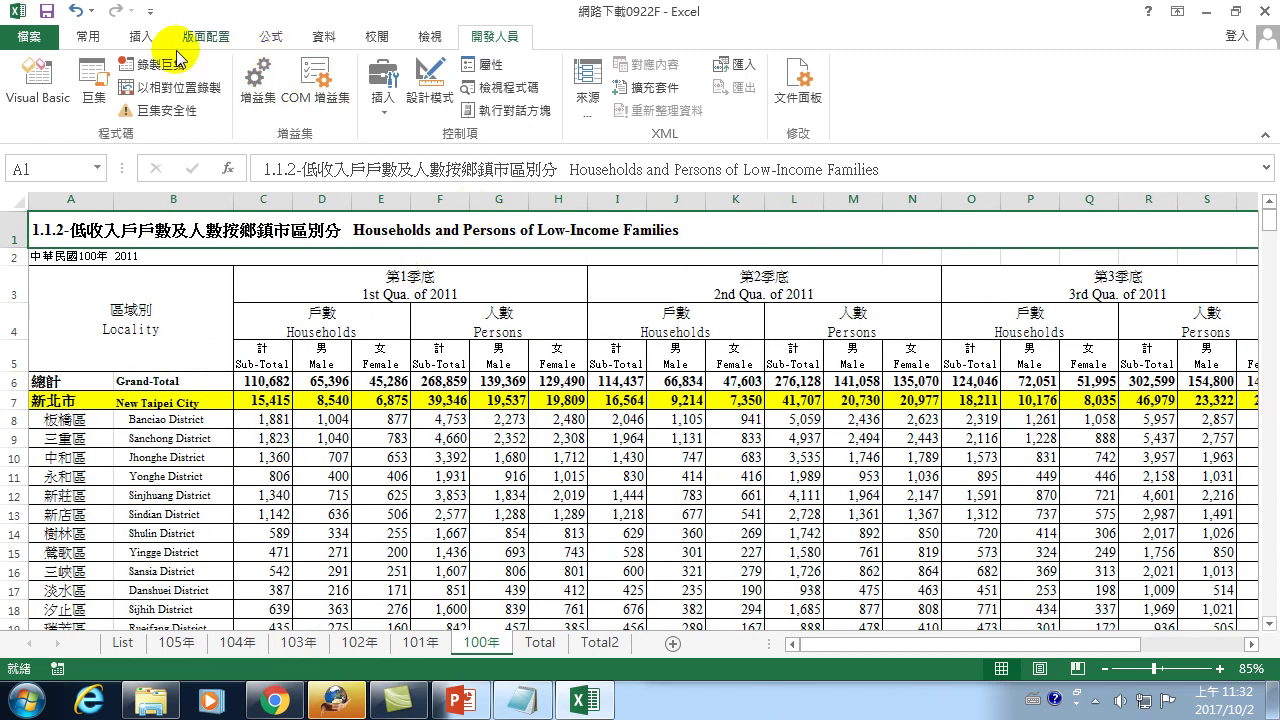
Step: Find 新北市 on the 100年 sheet, landing on cell A7
left_click(86, 36)
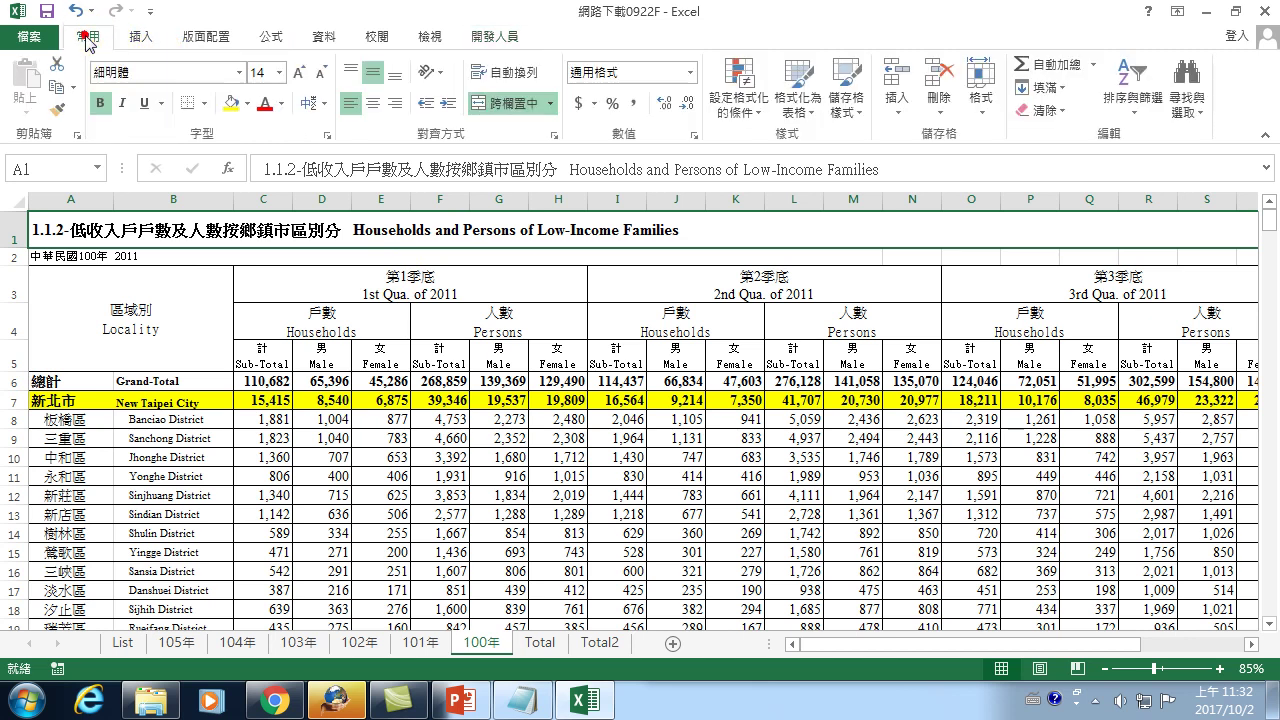
left_click(1195, 92)
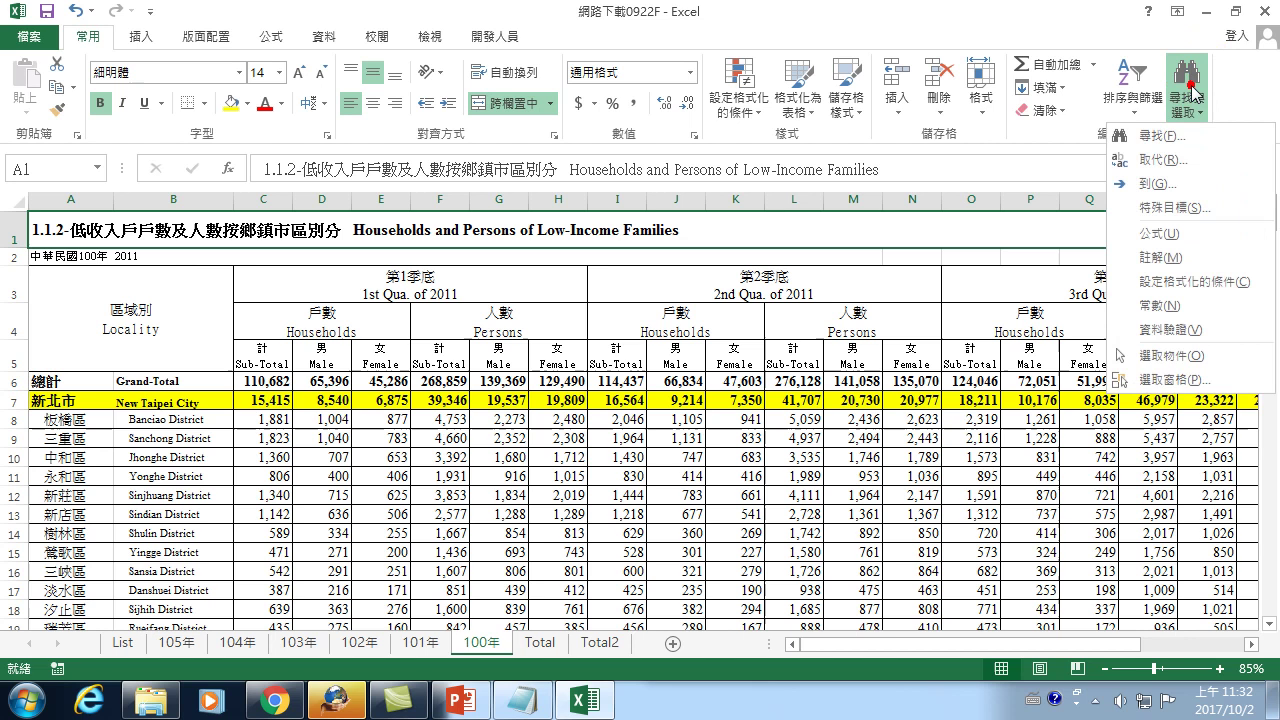
left_click(1150, 150)
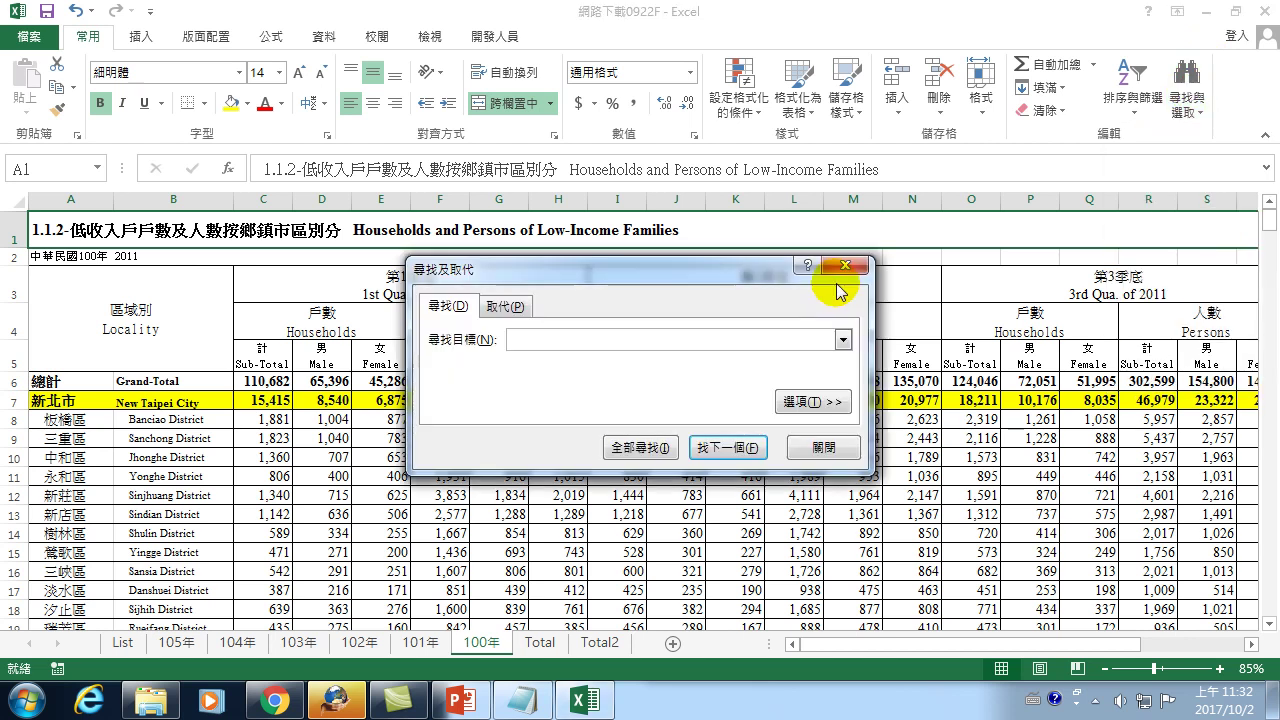
key("ctrl+shift")
type("y")
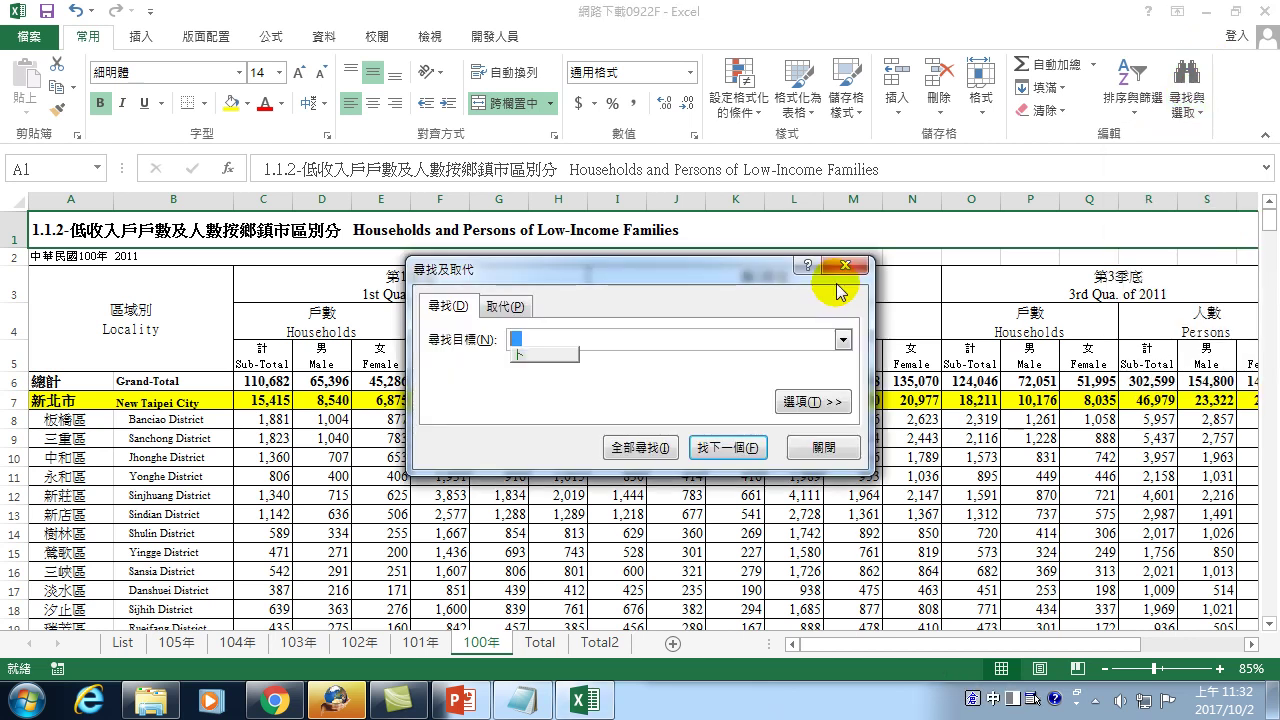
type("新北市")
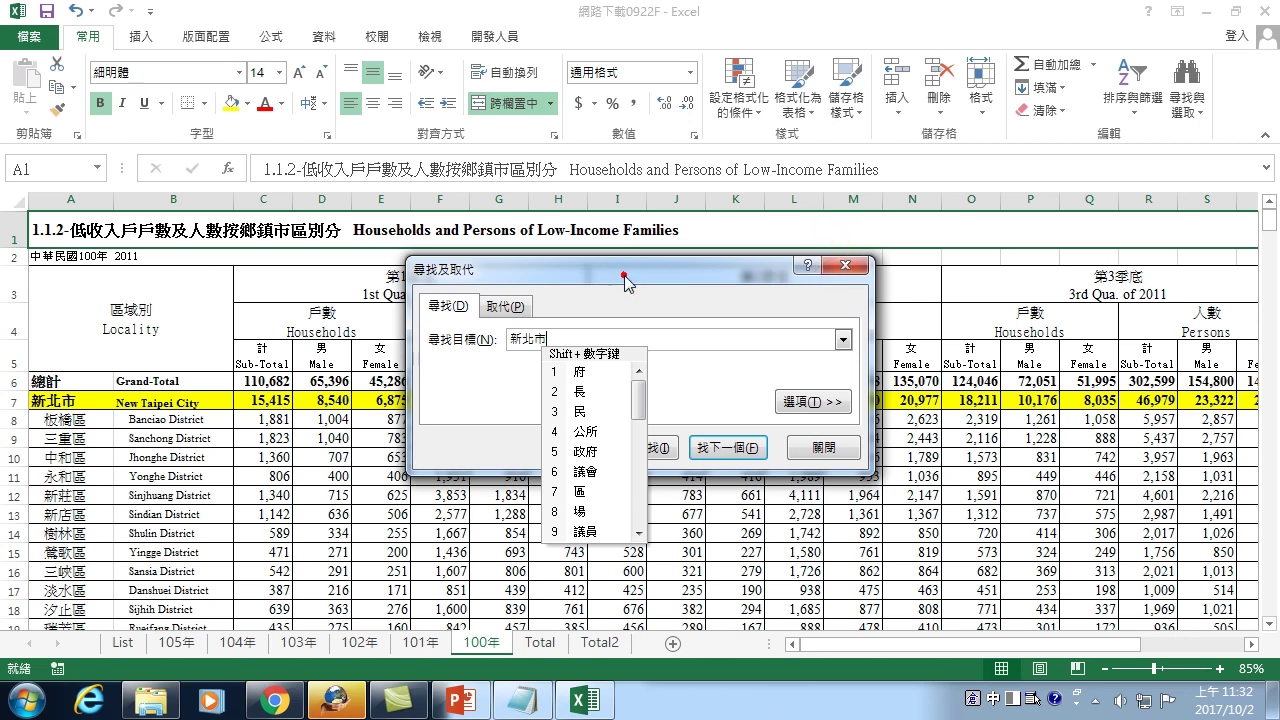
key("Escape")
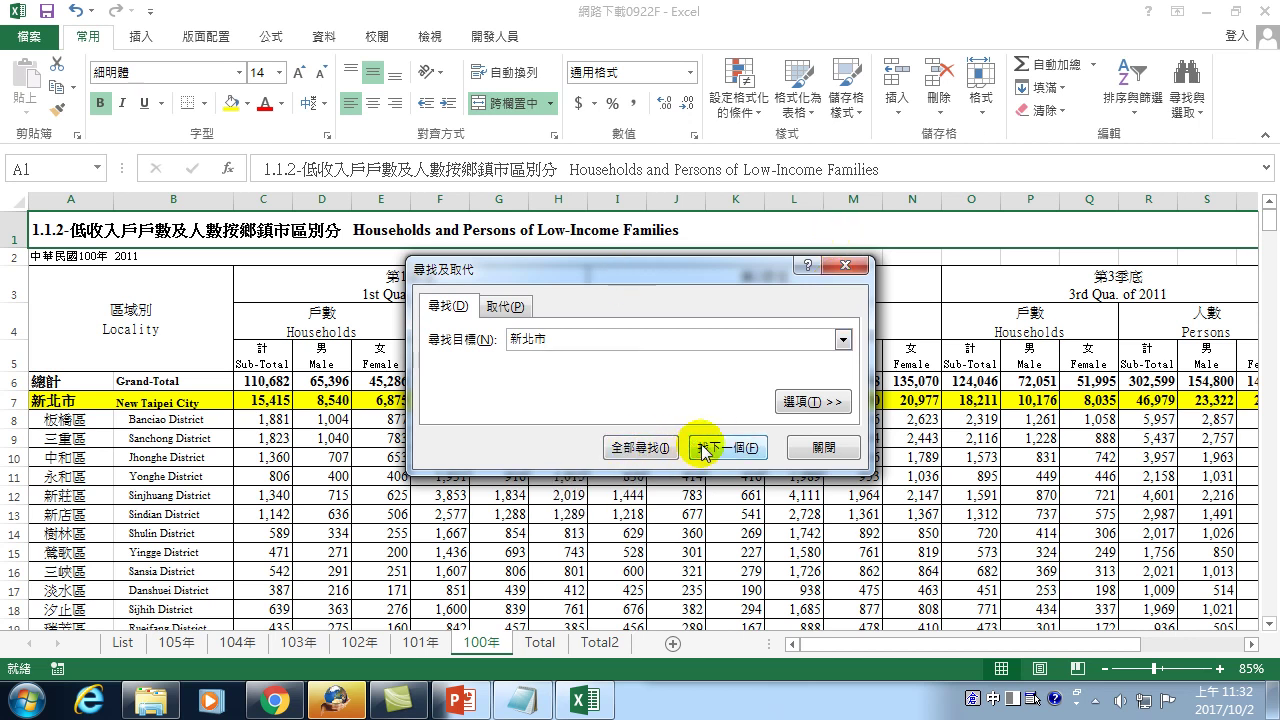
left_click(719, 453)
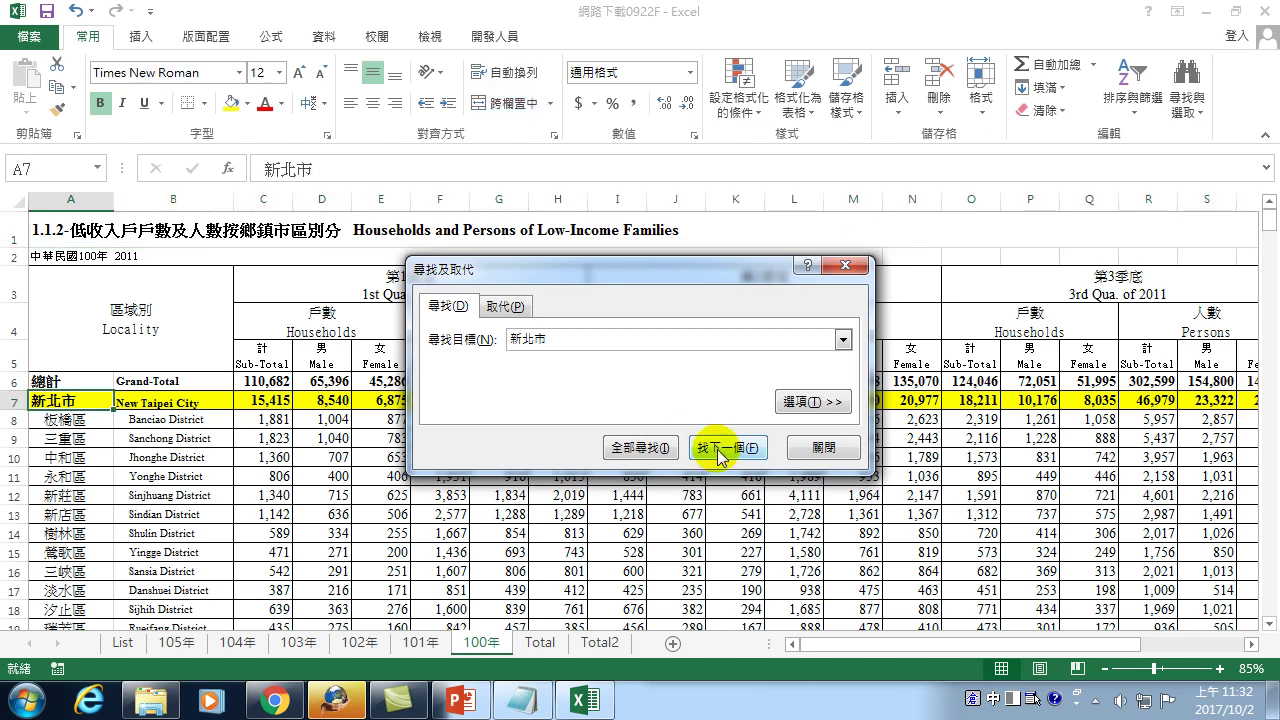
left_click(822, 448)
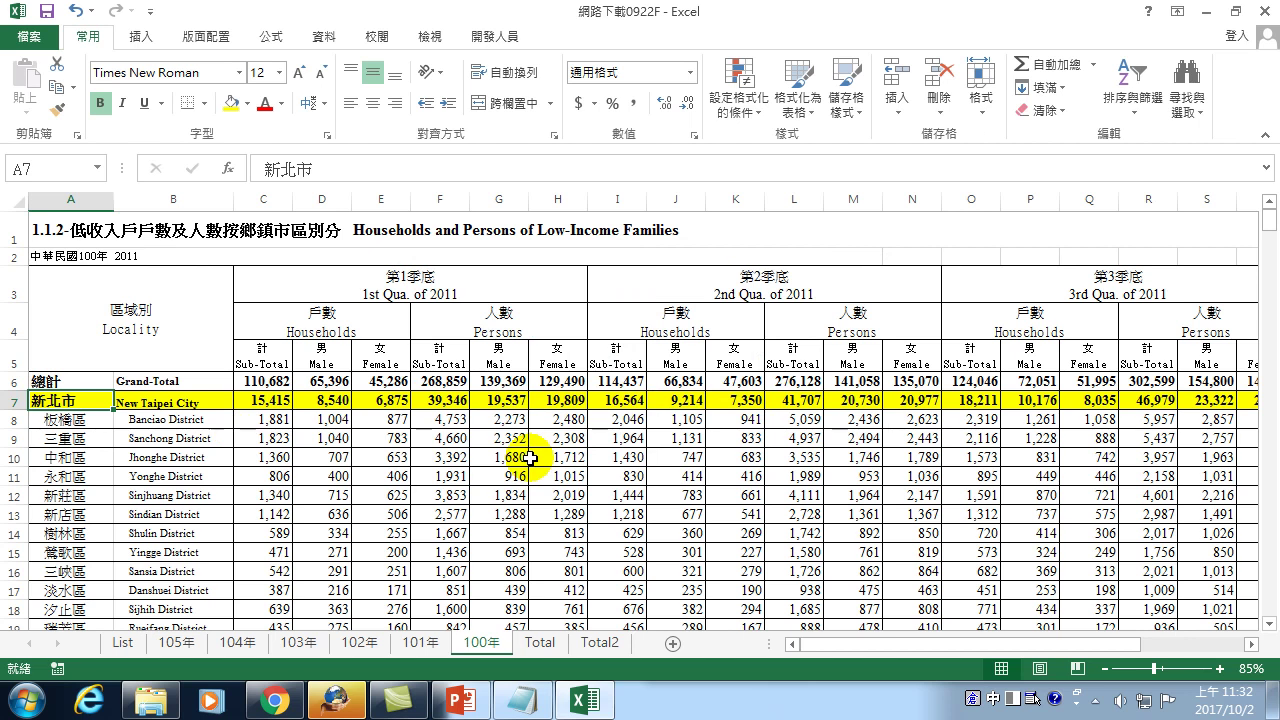
key("Right")
key("Right")
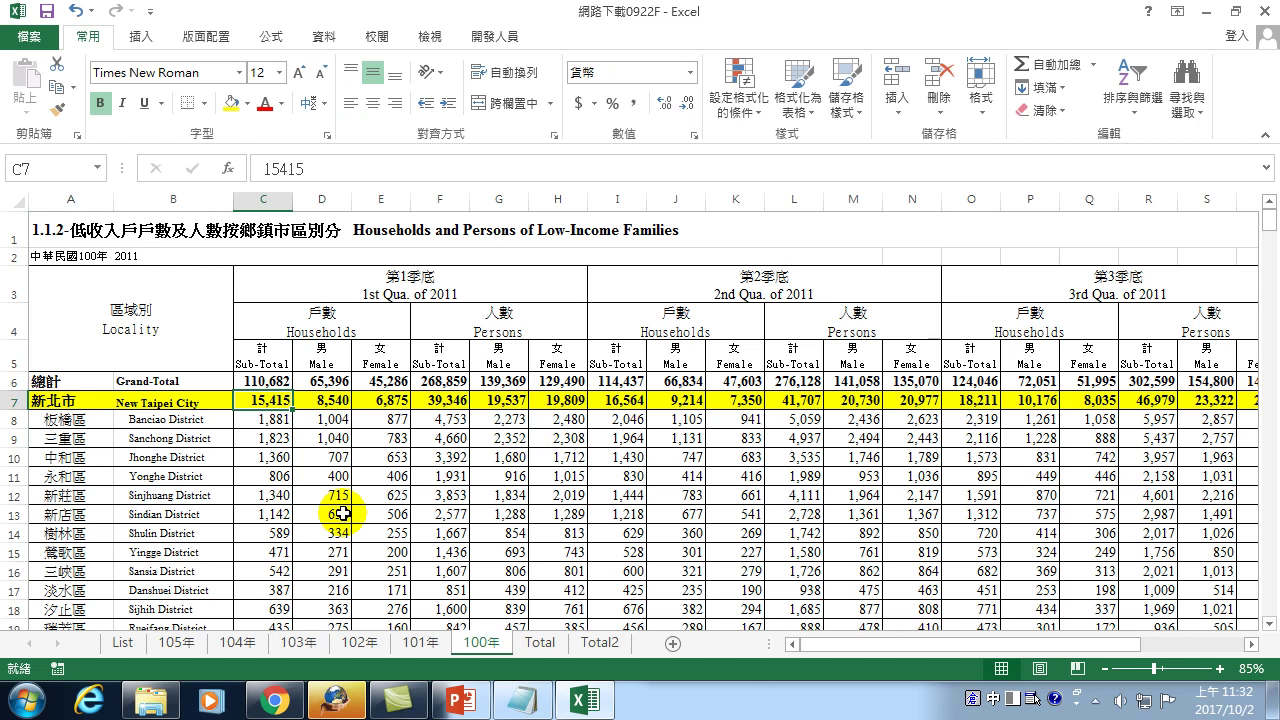
key("ctrl+Right")
key("ctrl+Left")
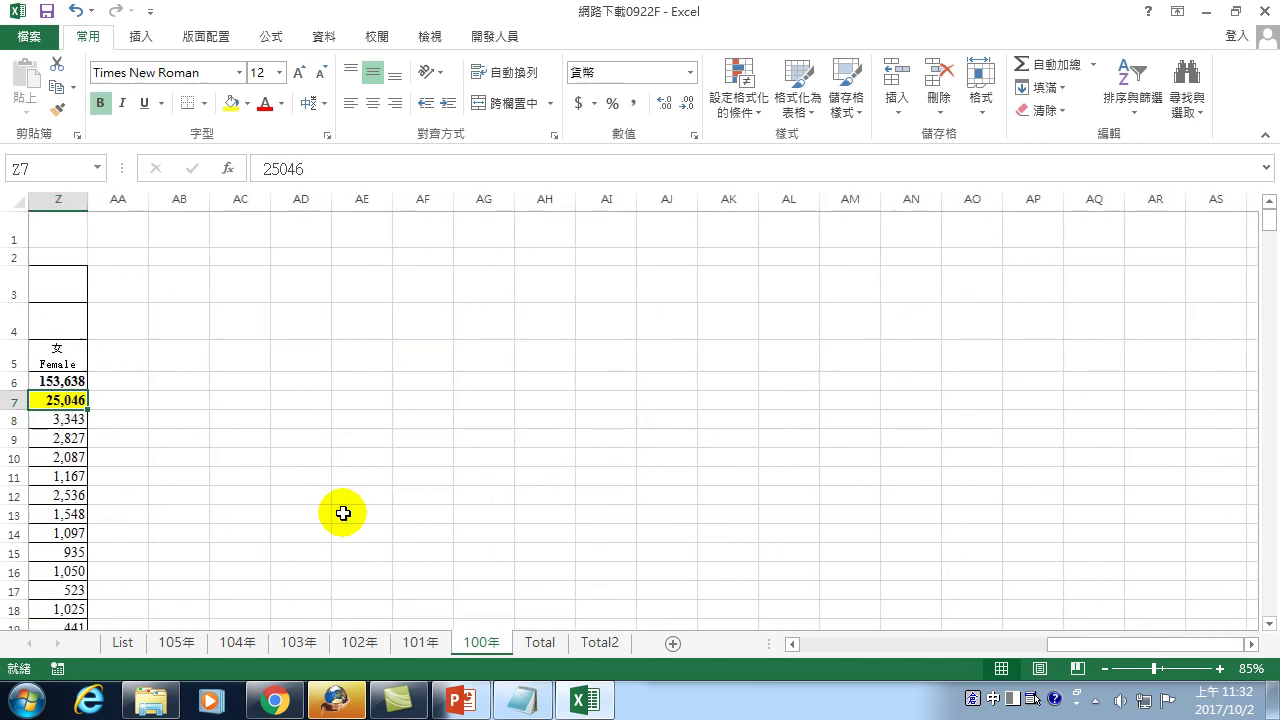
mouse_move(1140, 644)
left_mouse_down()
mouse_move(1040, 658)
mouse_move(800, 646)
left_mouse_up()
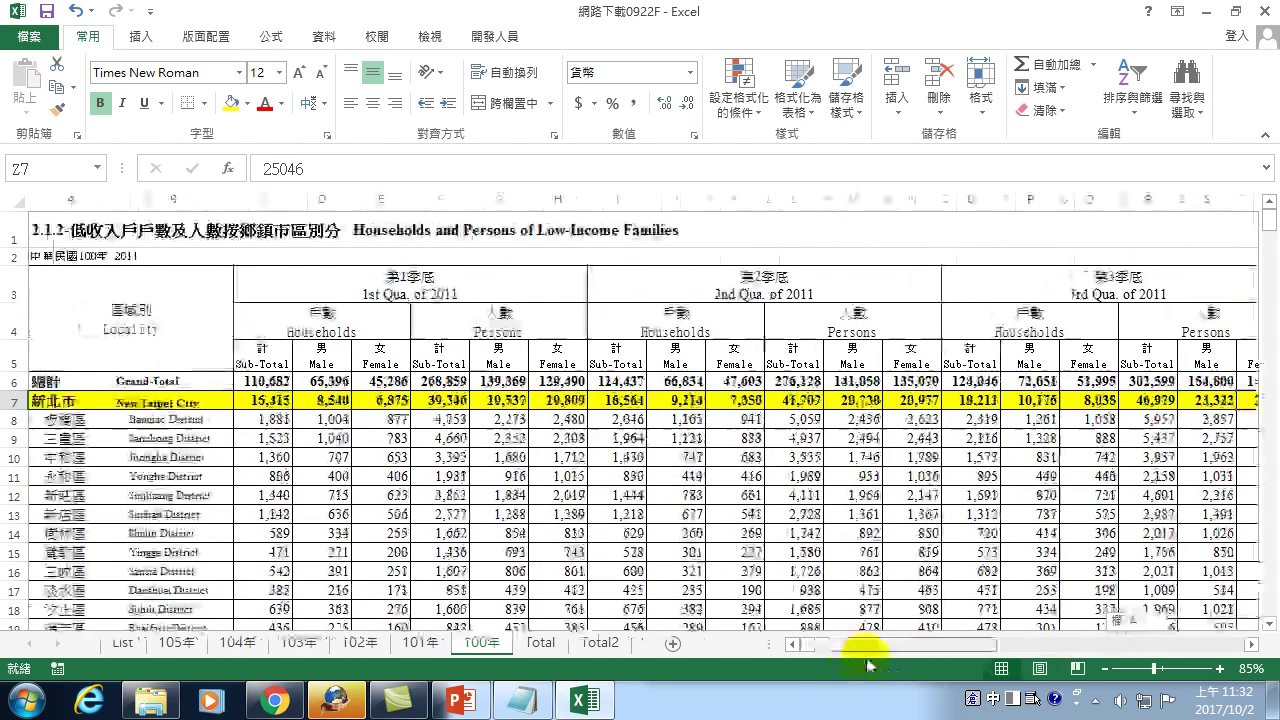
left_click(262, 399)
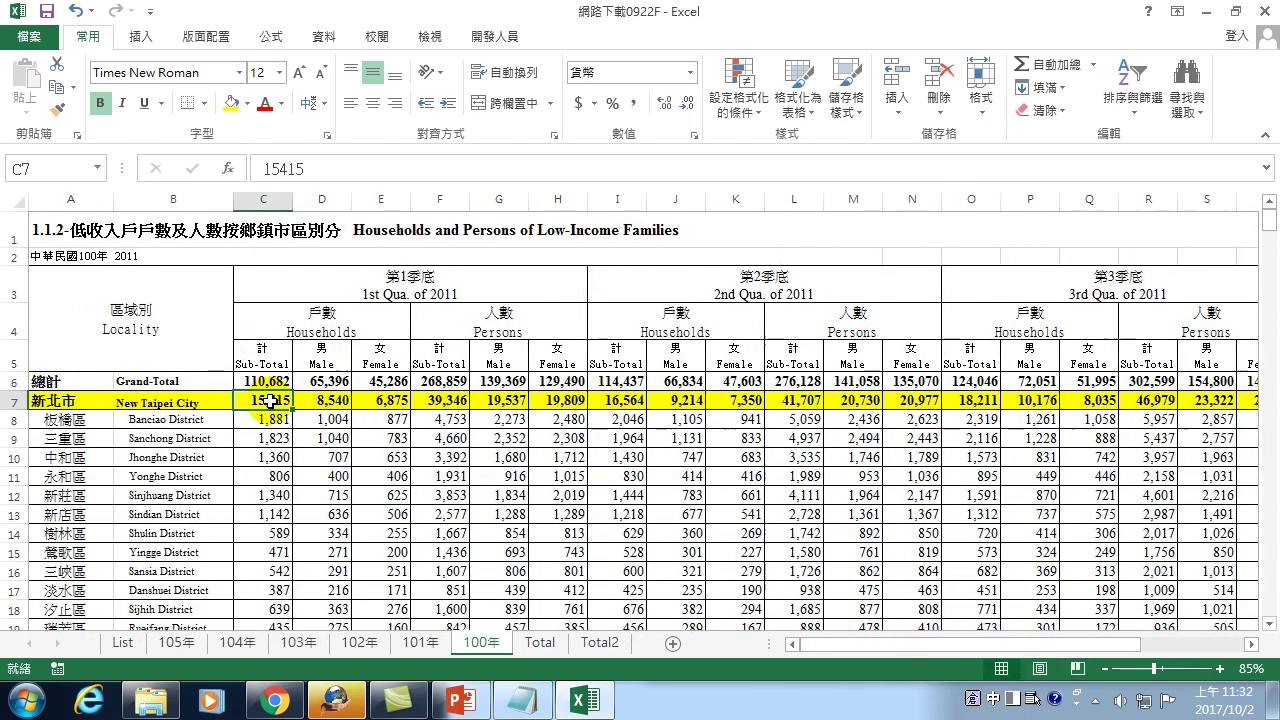
left_click(625, 401, "ctrl")
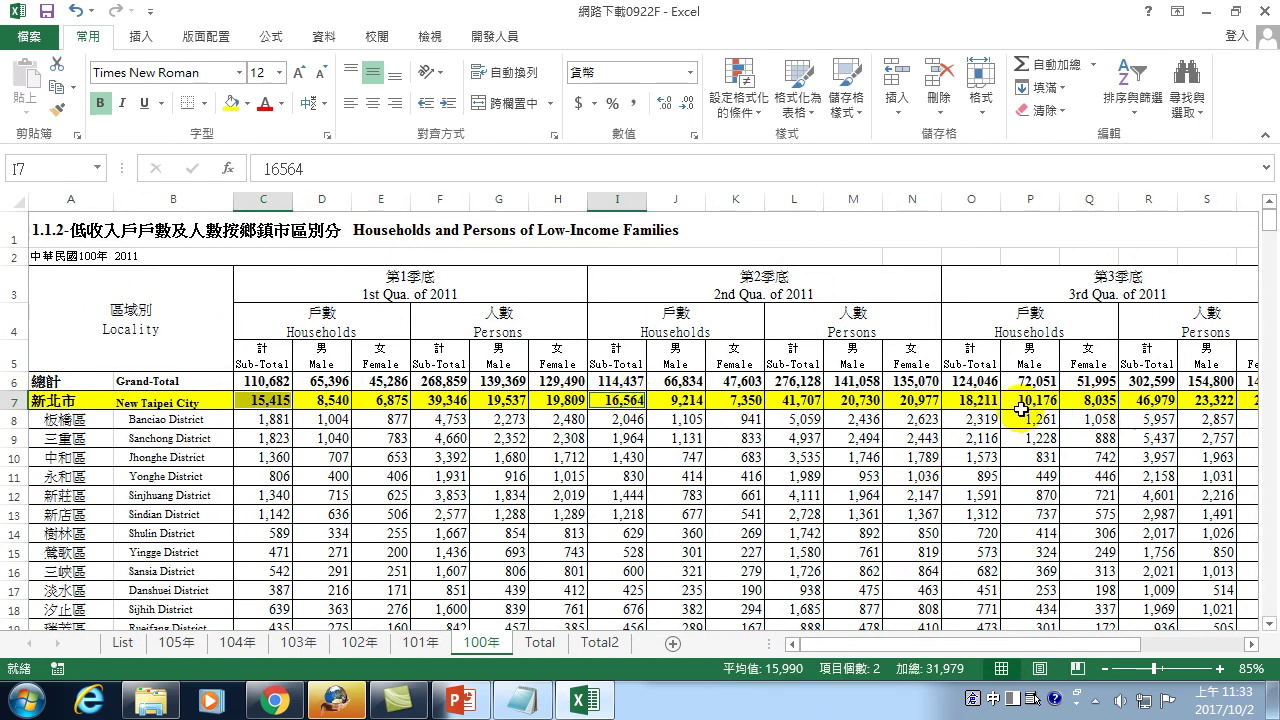
left_click(970, 401, "ctrl")
left_click(1251, 645)
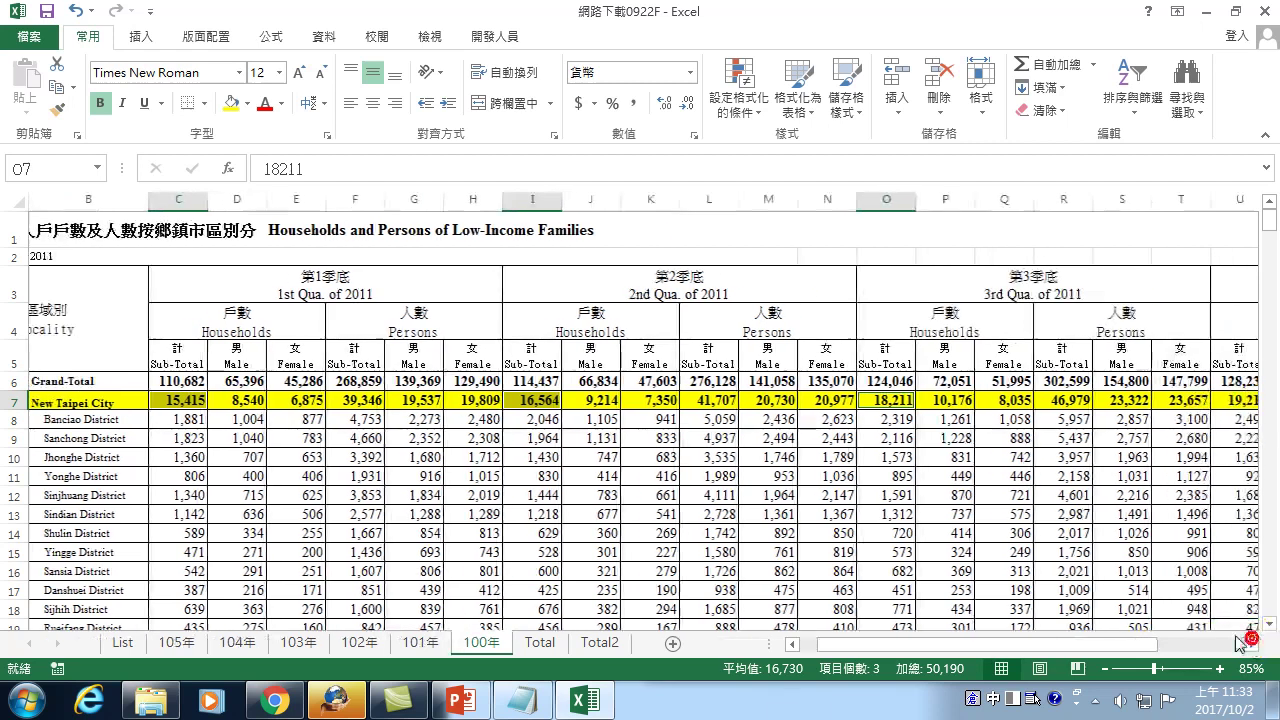
left_click(1230, 399, "ctrl")
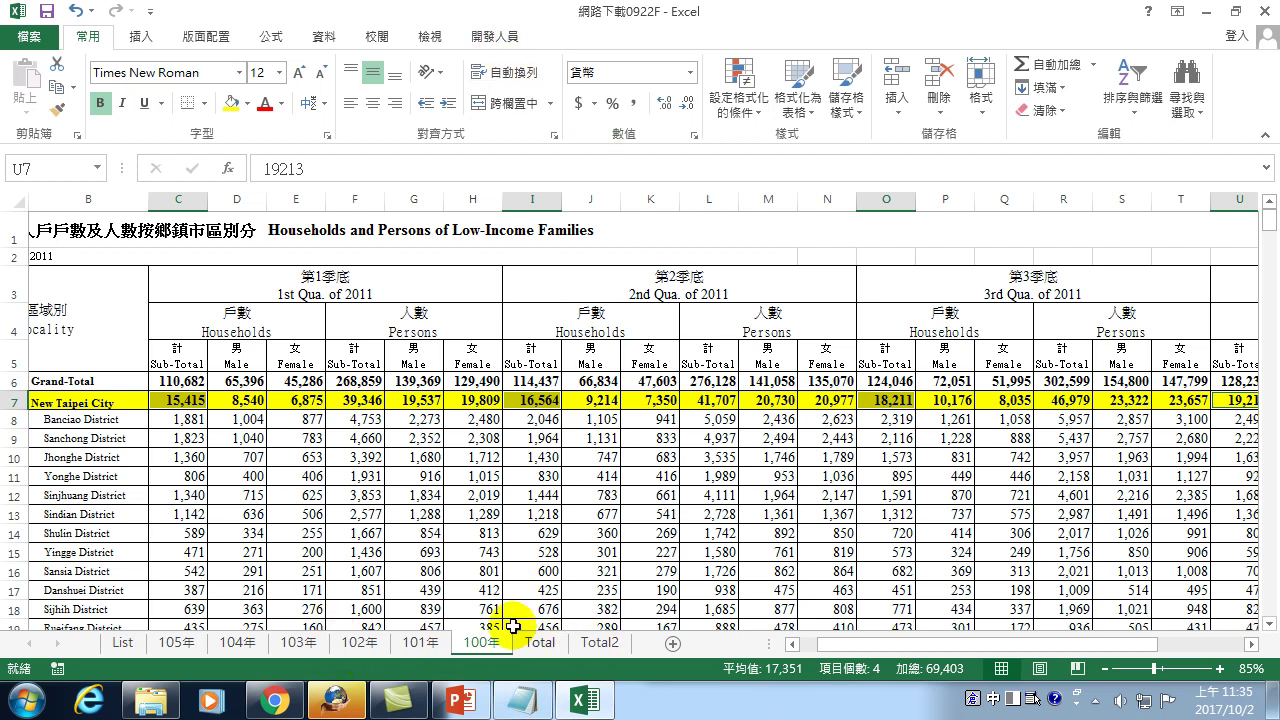
left_click(71, 229)
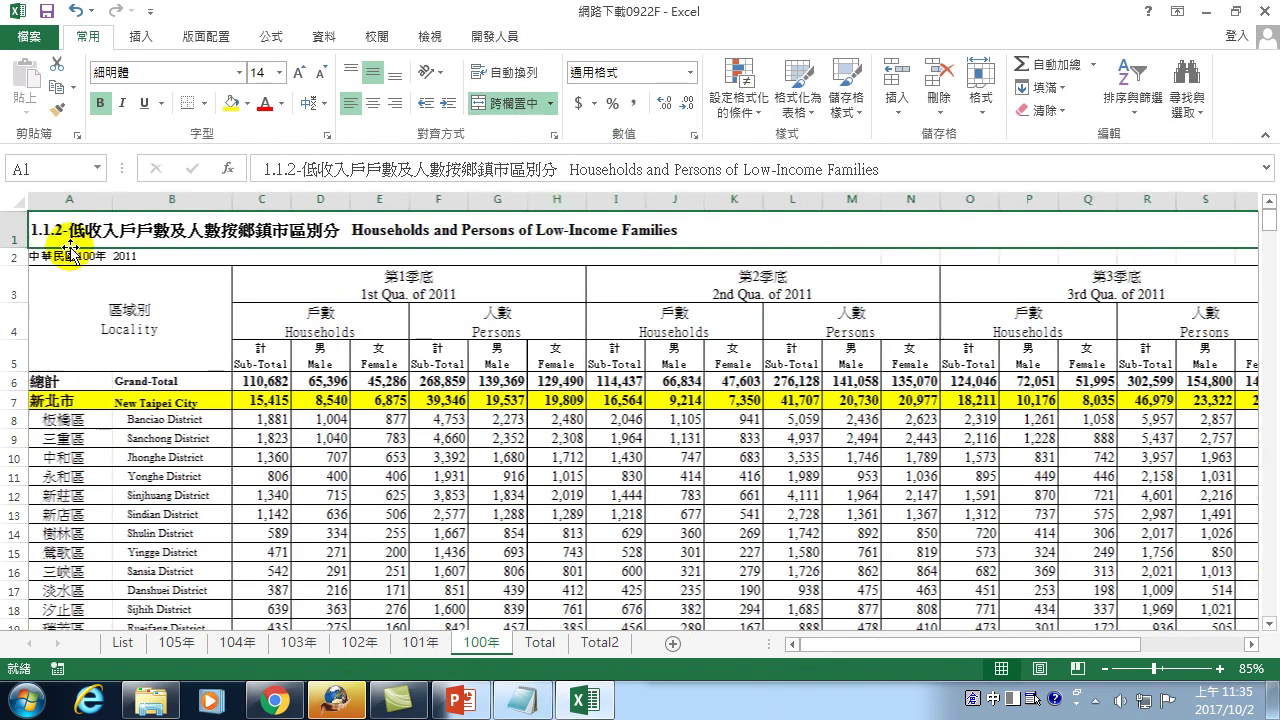
Step: Remove the hyperlink from D12's 100年 entry on the List sheet
left_click(122, 642)
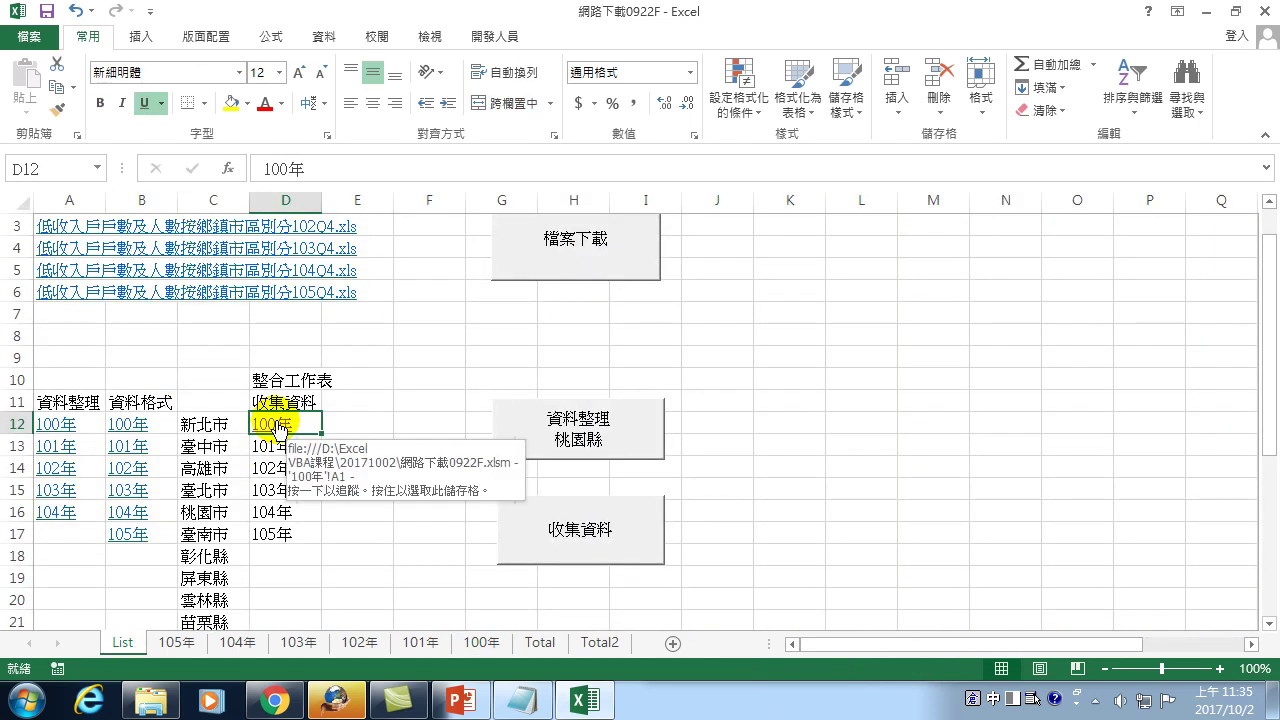
right_click(280, 428)
left_click(334, 662)
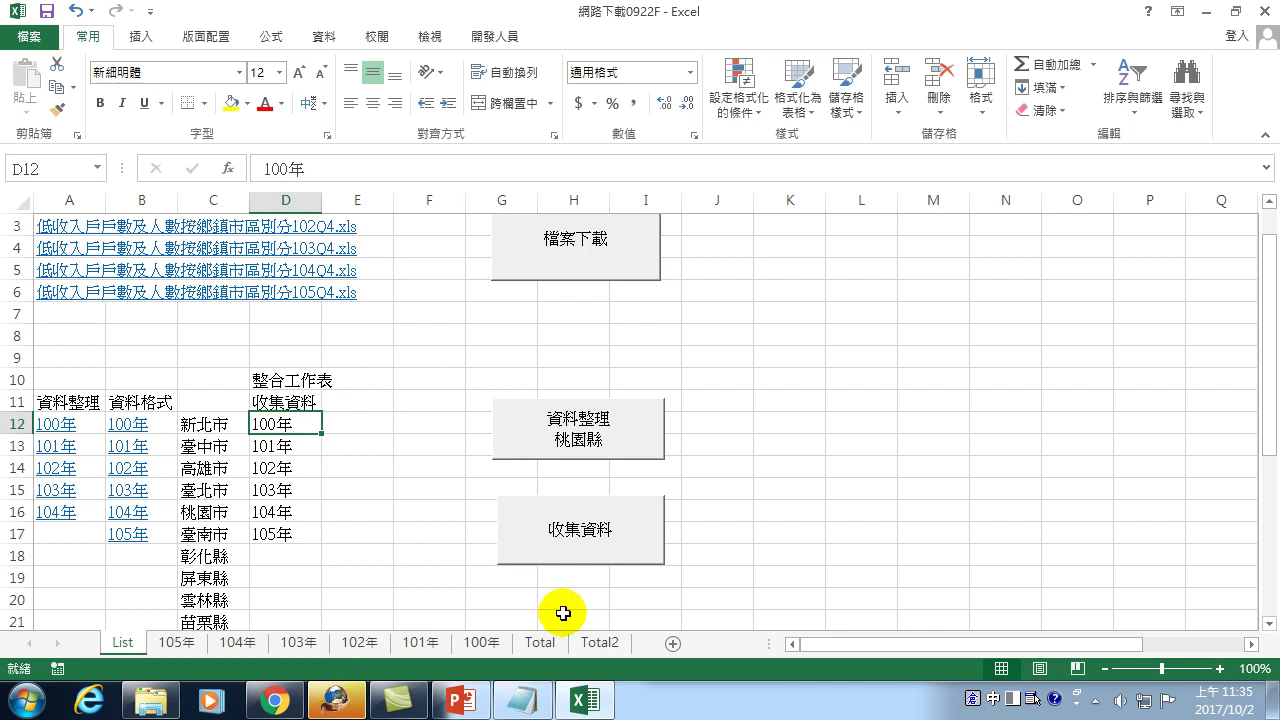
left_click(539, 642)
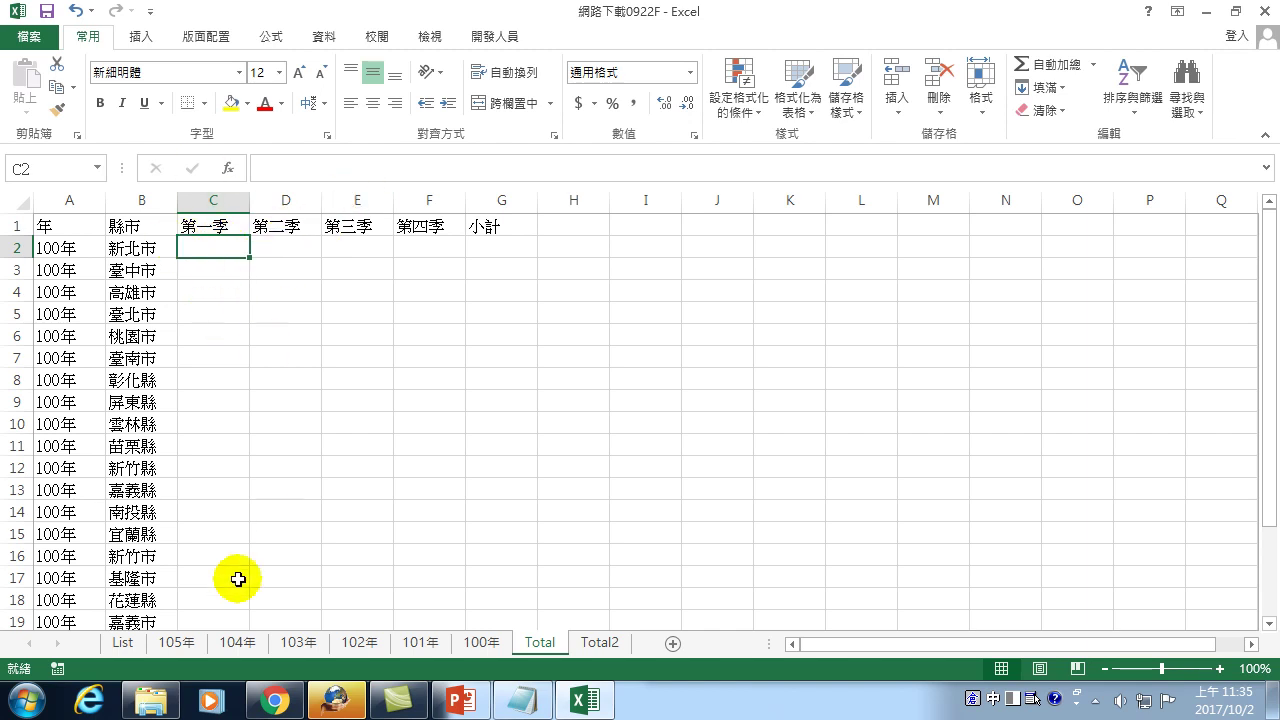
left_click(123, 642)
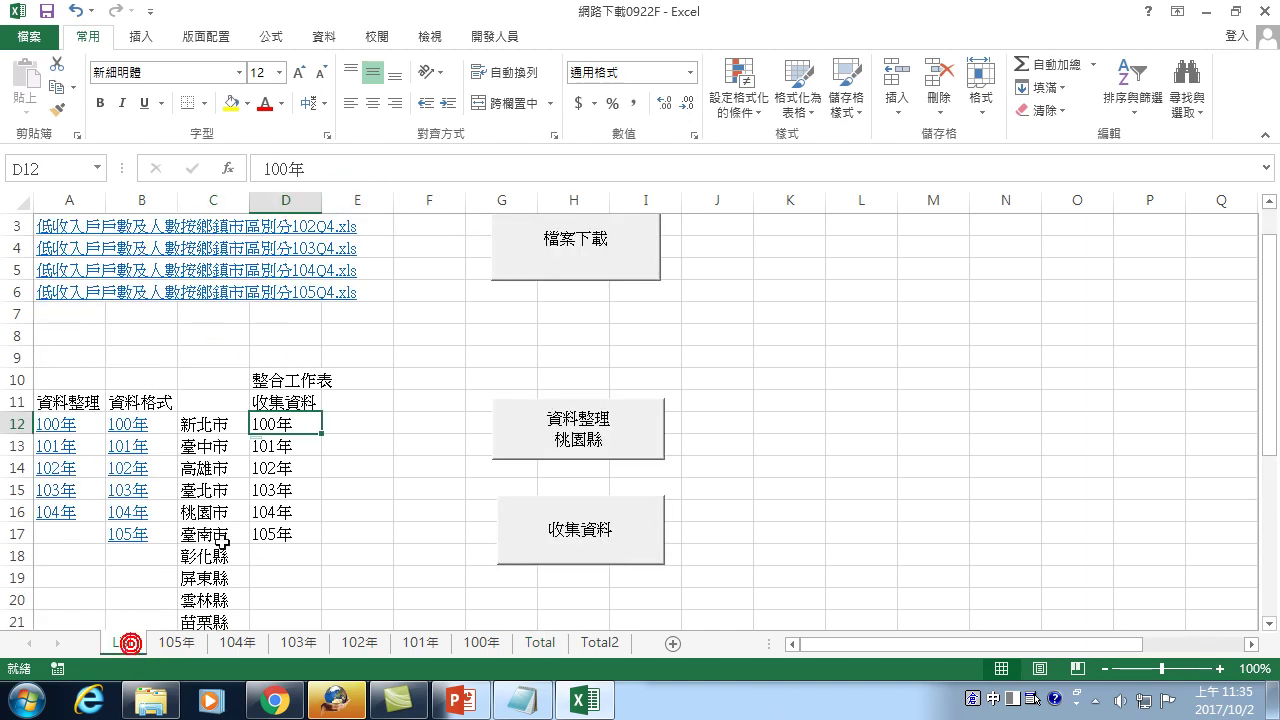
left_click(495, 38)
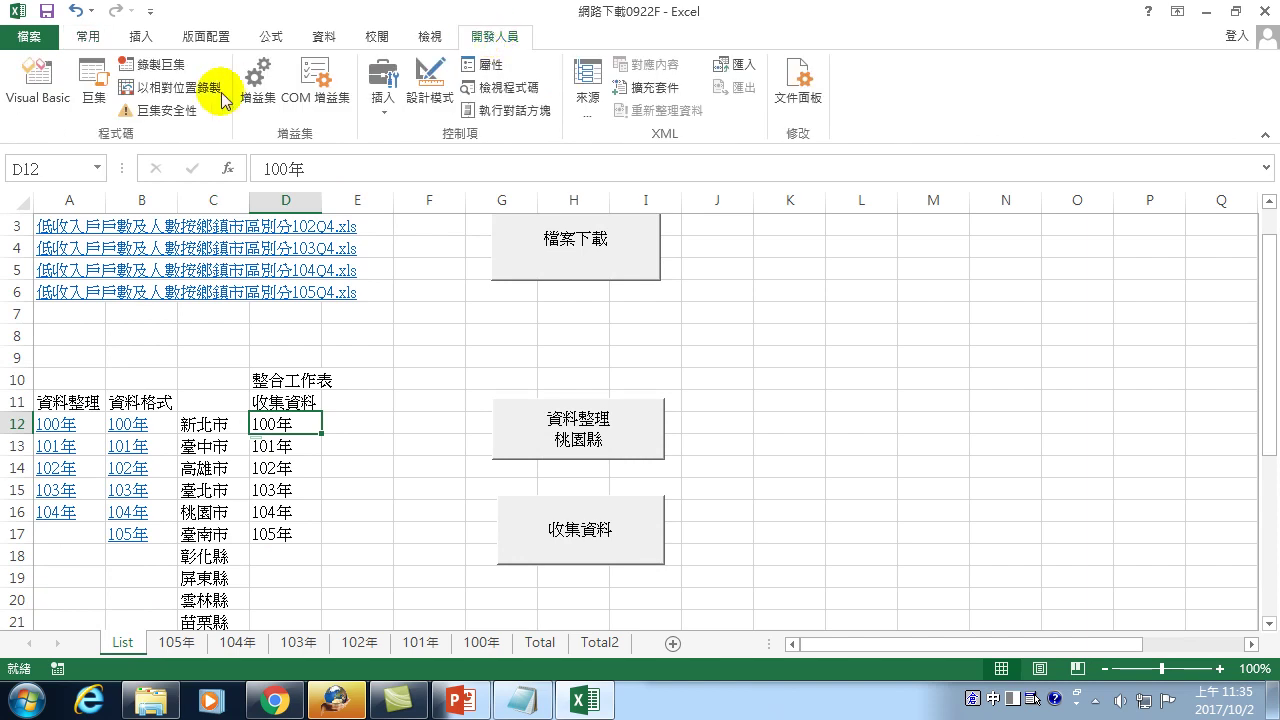
Step: Enable relative references and start recording macro 戶數收集 stored in This Workbook
left_click(165, 87)
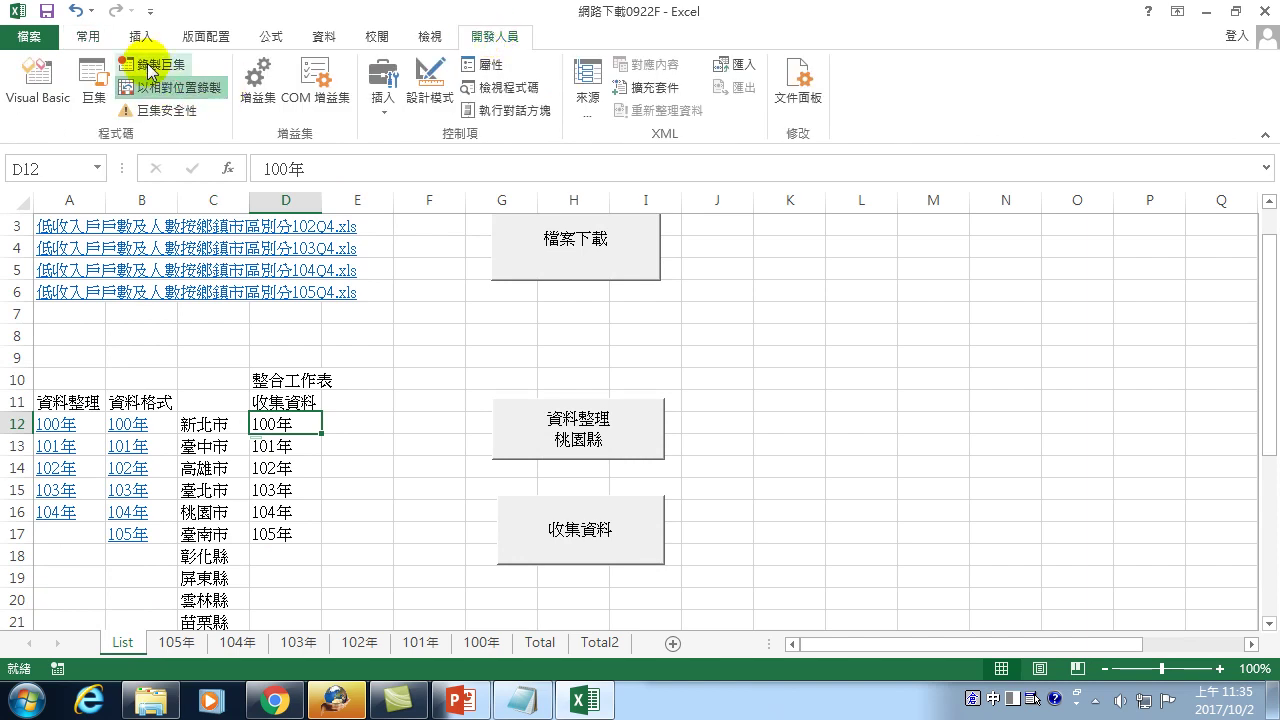
left_click(155, 70)
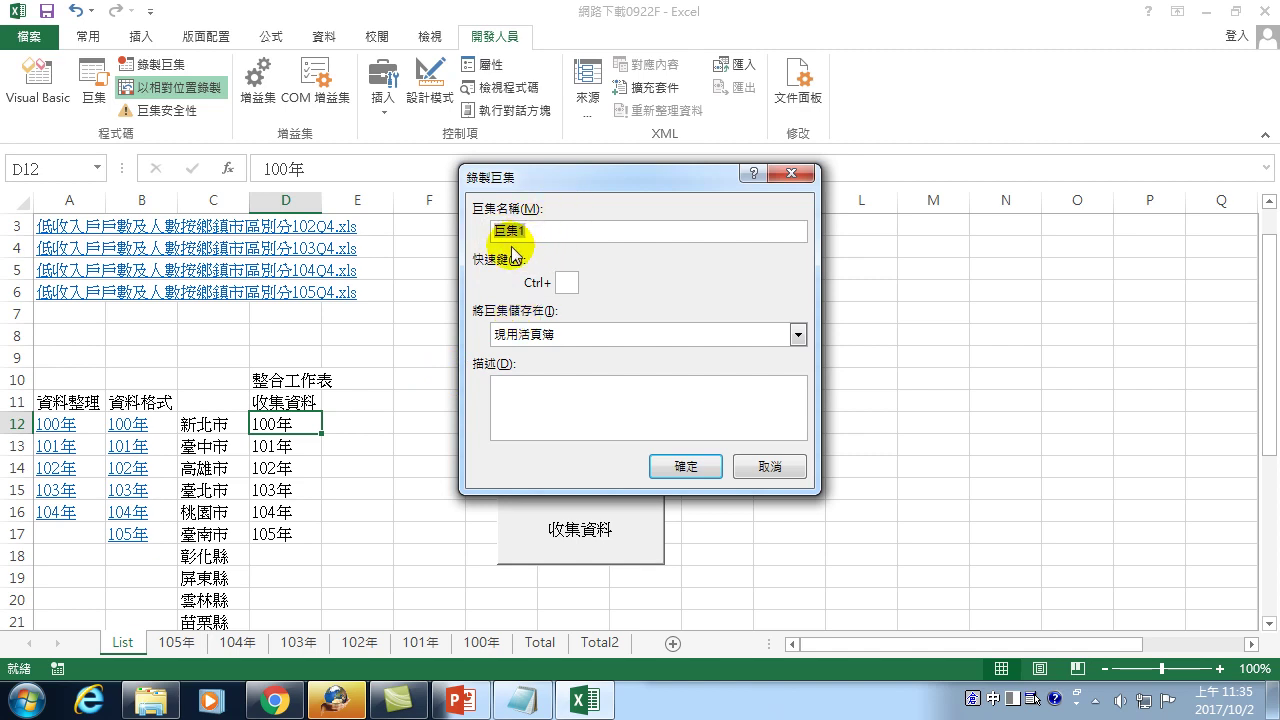
key("End")
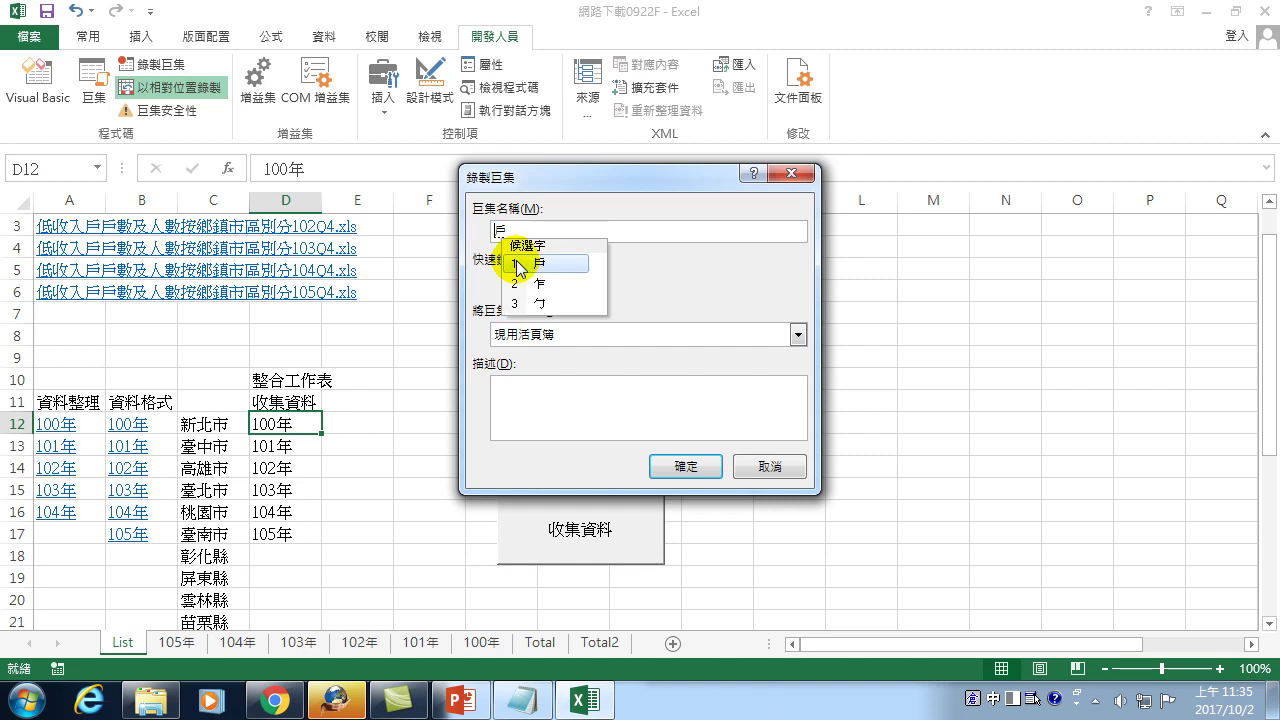
type("戶數收")
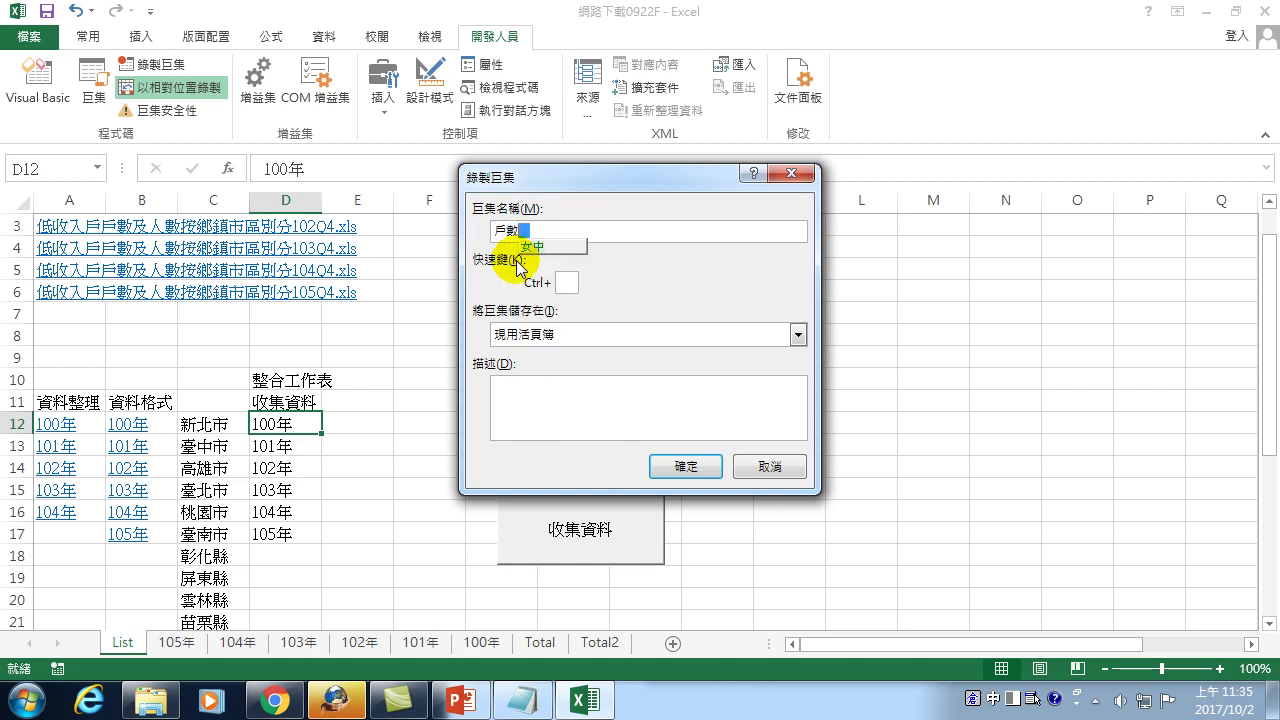
type("集")
key("Return")
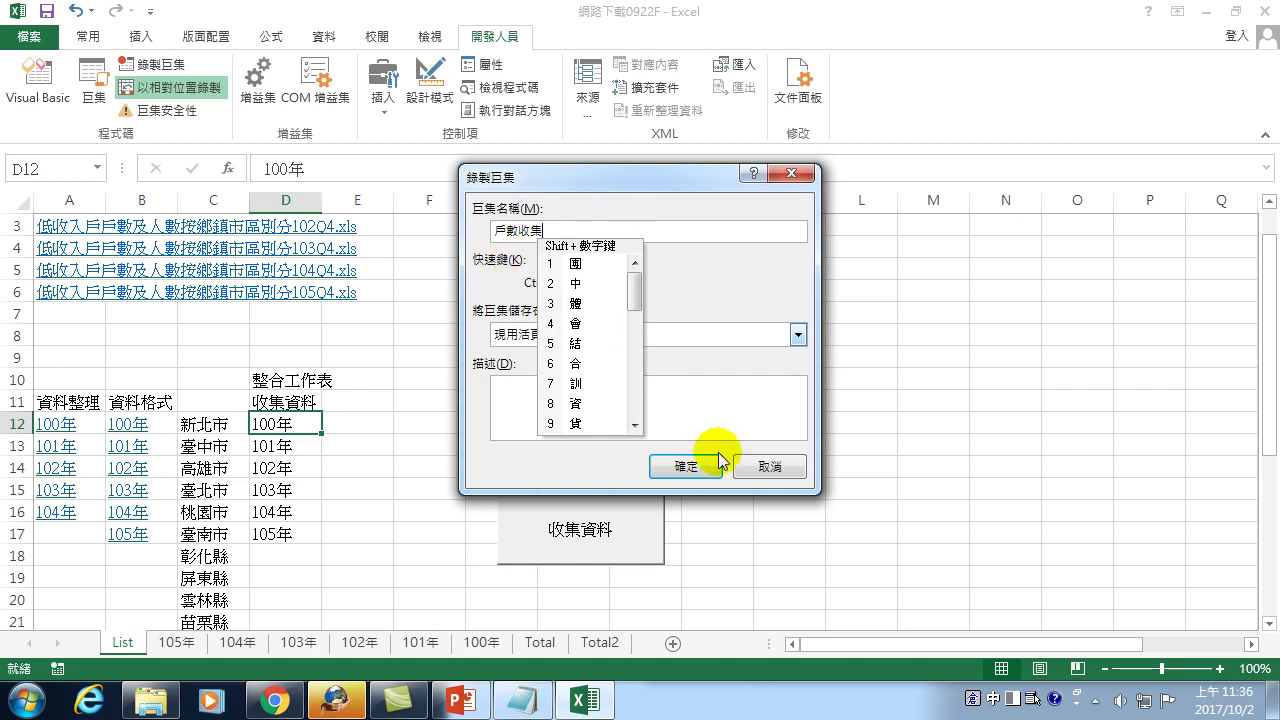
left_click(688, 468)
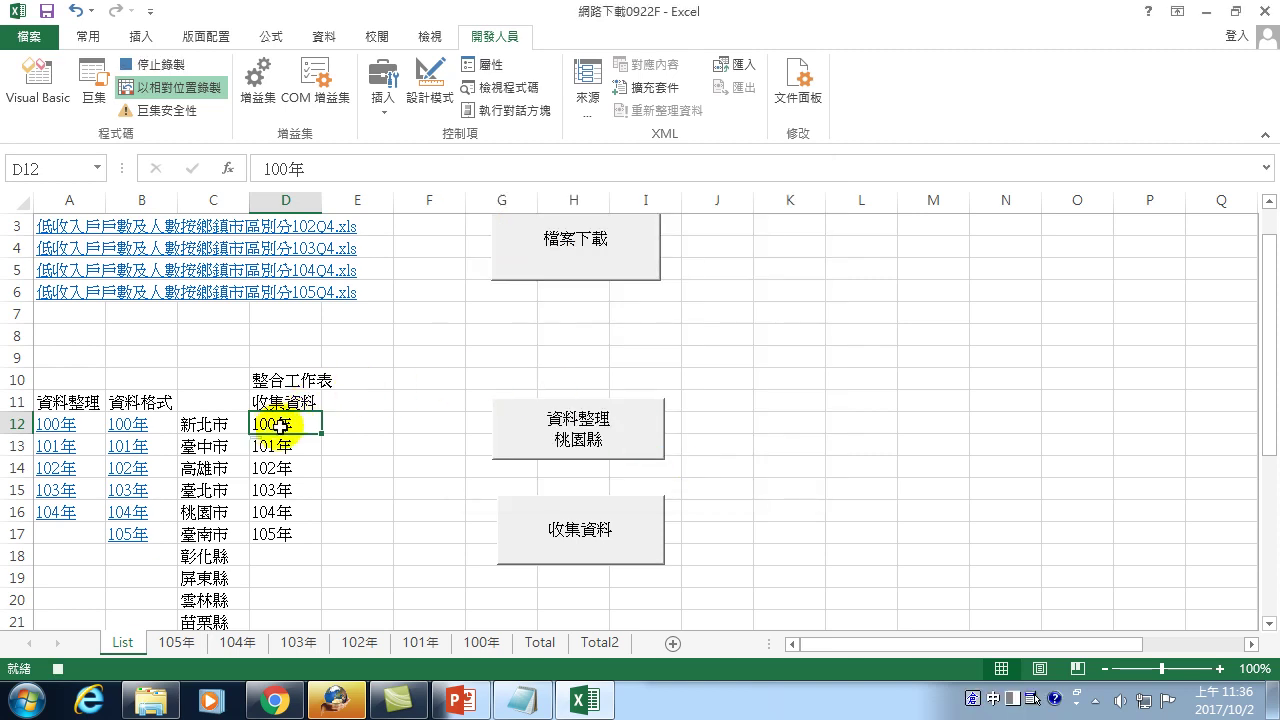
Step: Re-link D12's 100年 entry to cell A1 of the 100年 sheet
right_click(281, 432)
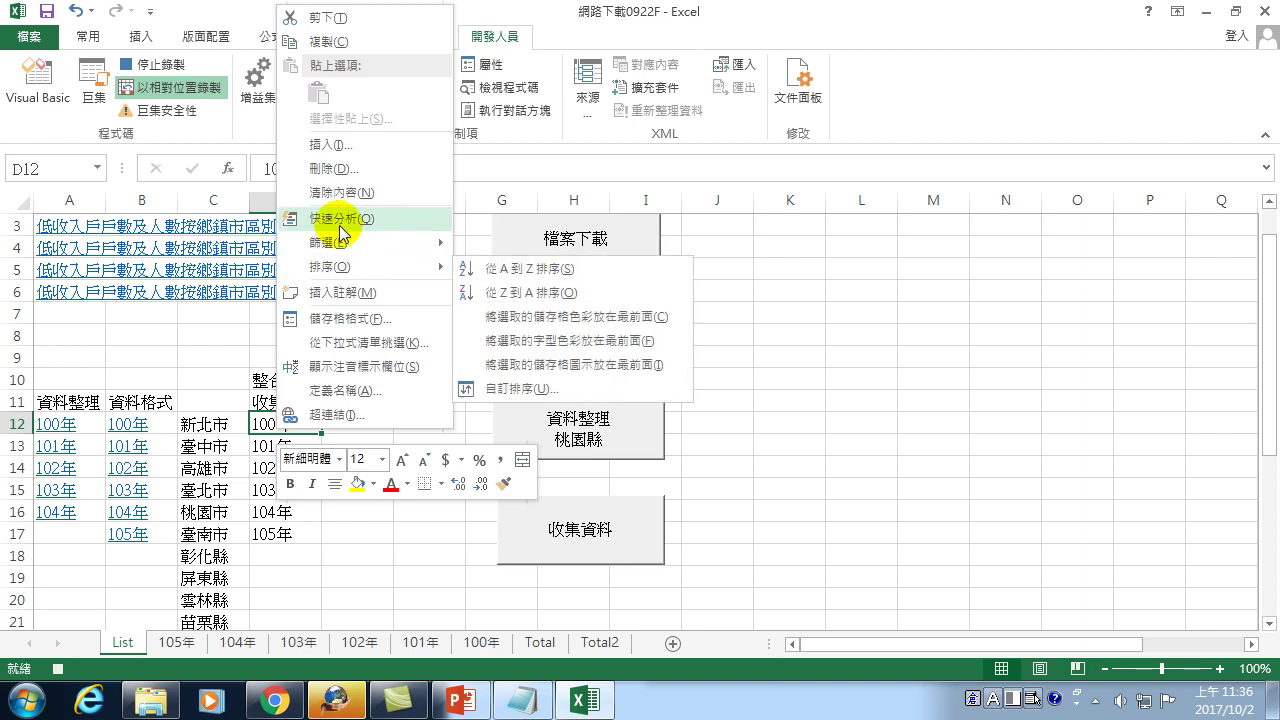
left_click(327, 414)
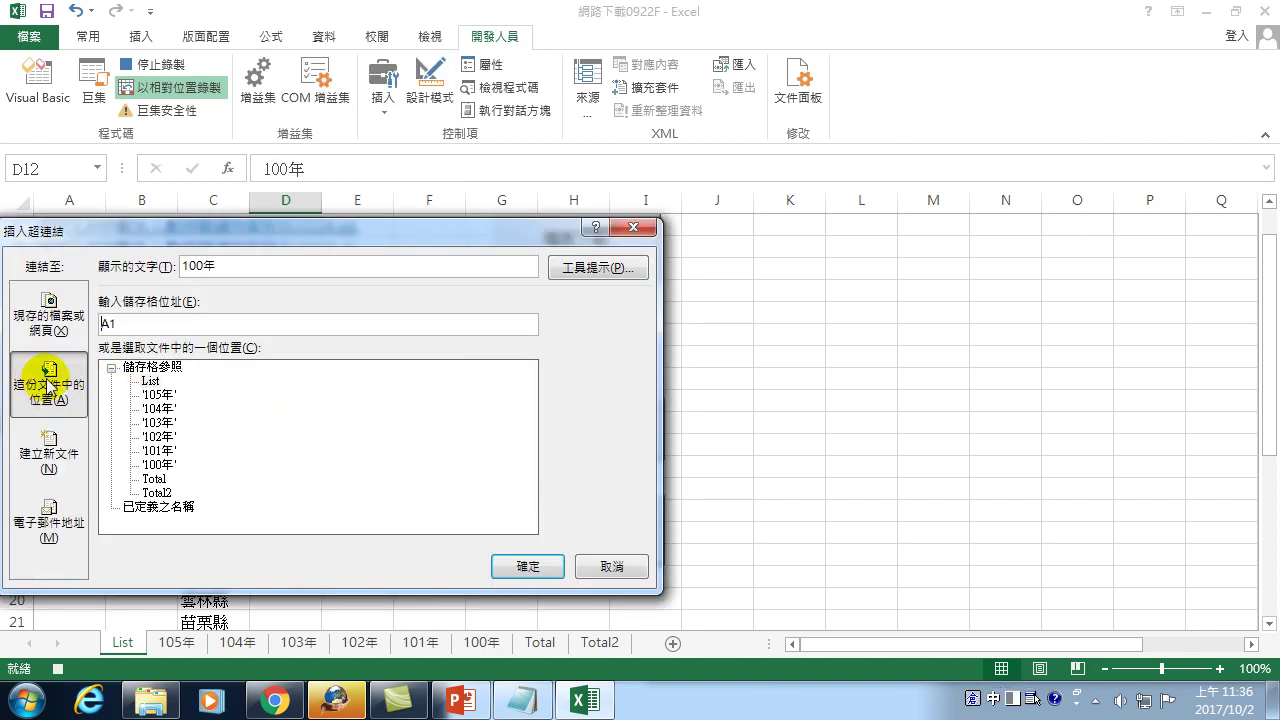
left_click(152, 465)
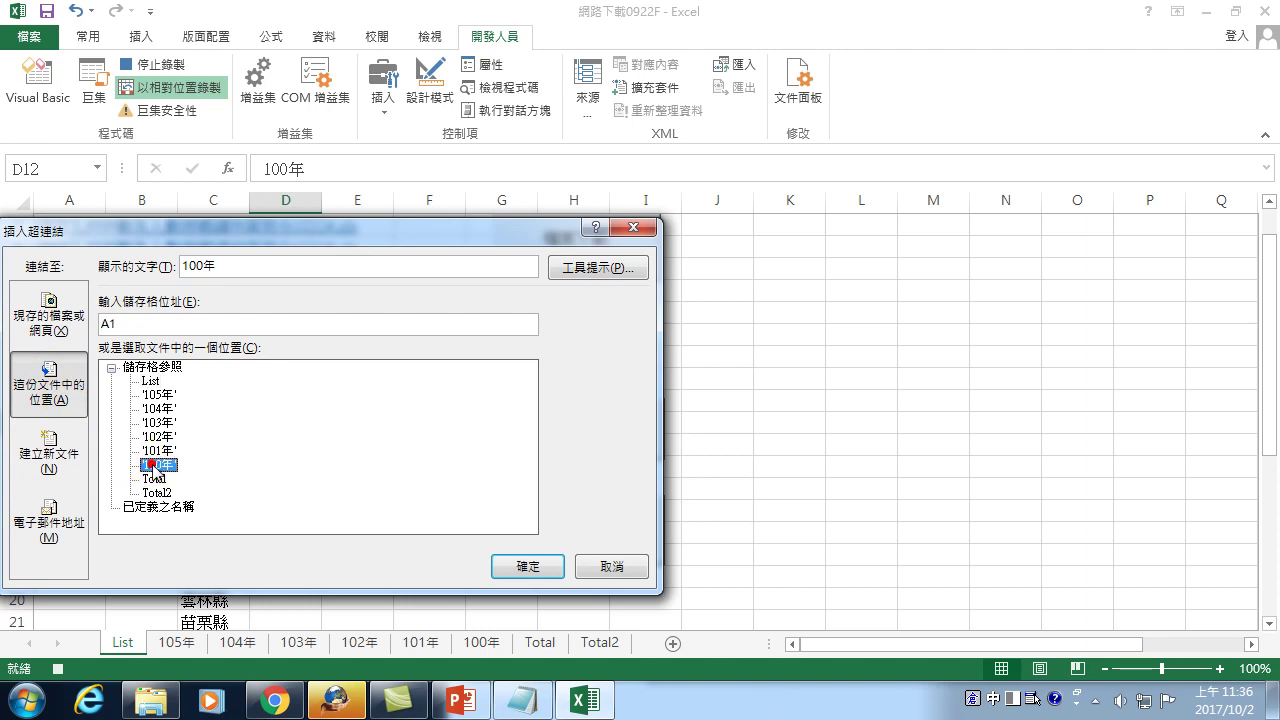
left_click(527, 566)
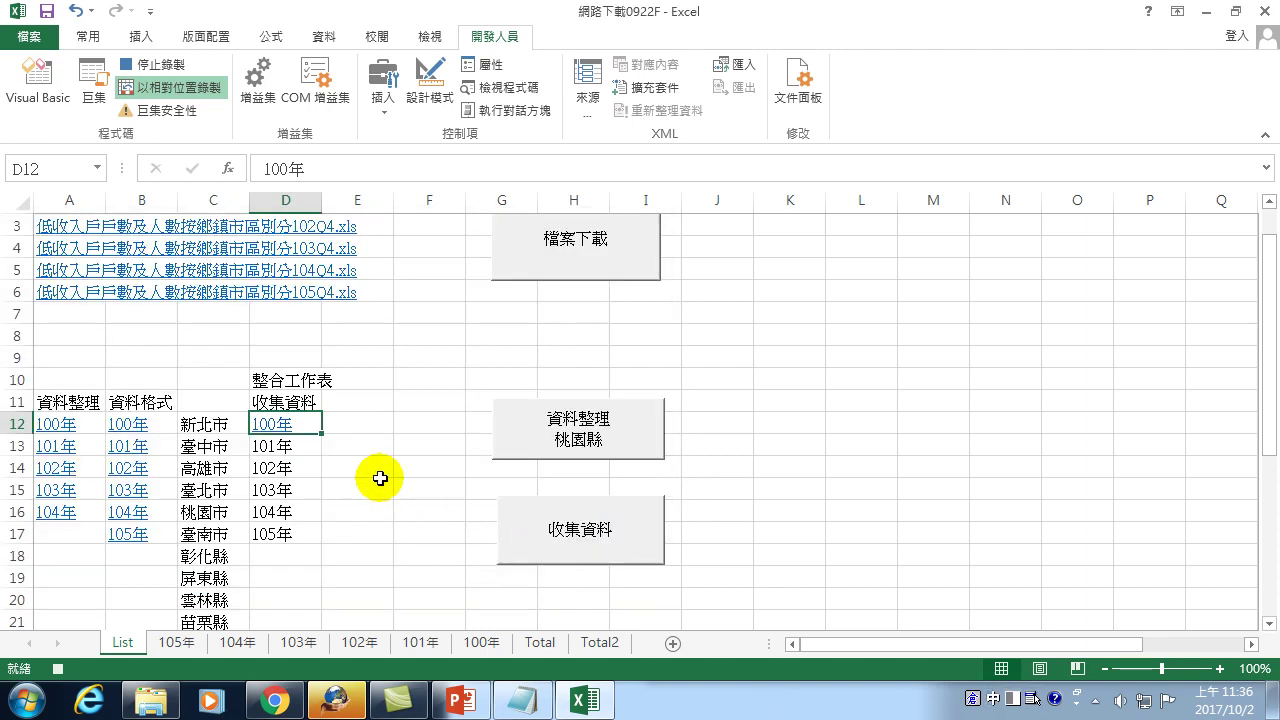
right_click(272, 432)
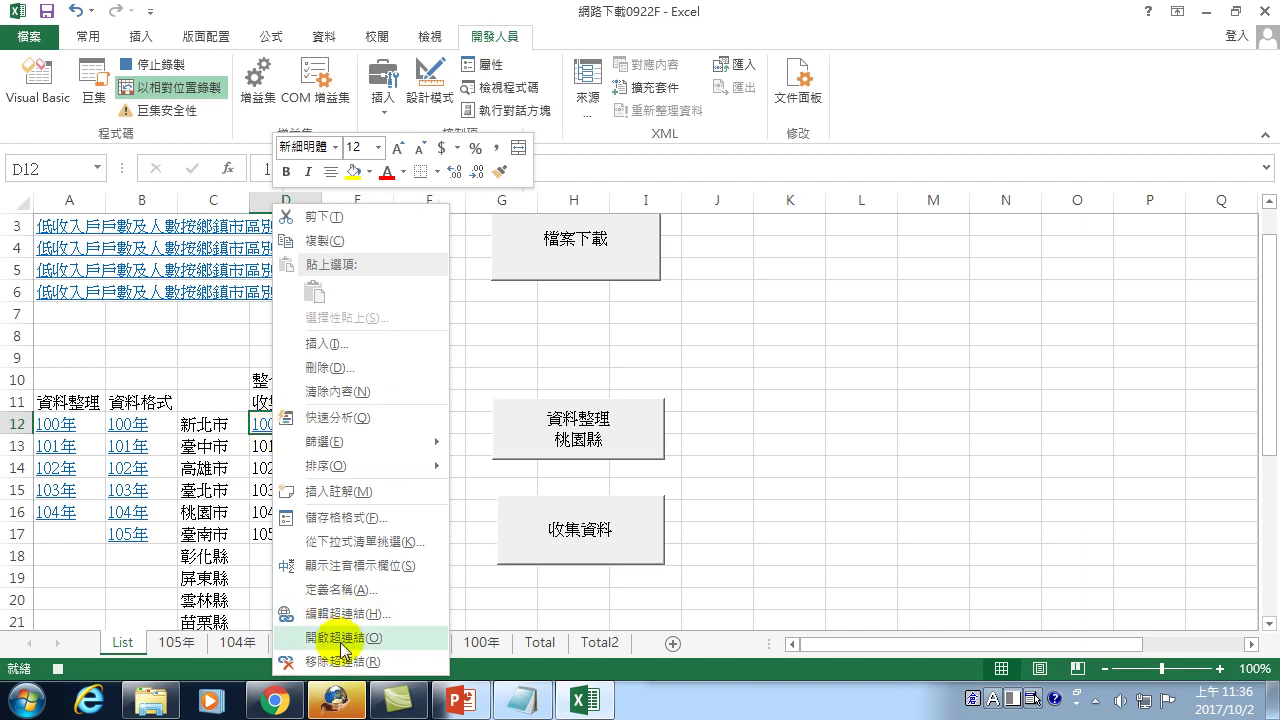
Step: Follow D12's link to the 100年 sheet and find the 新北市 row at A7
left_click(330, 637)
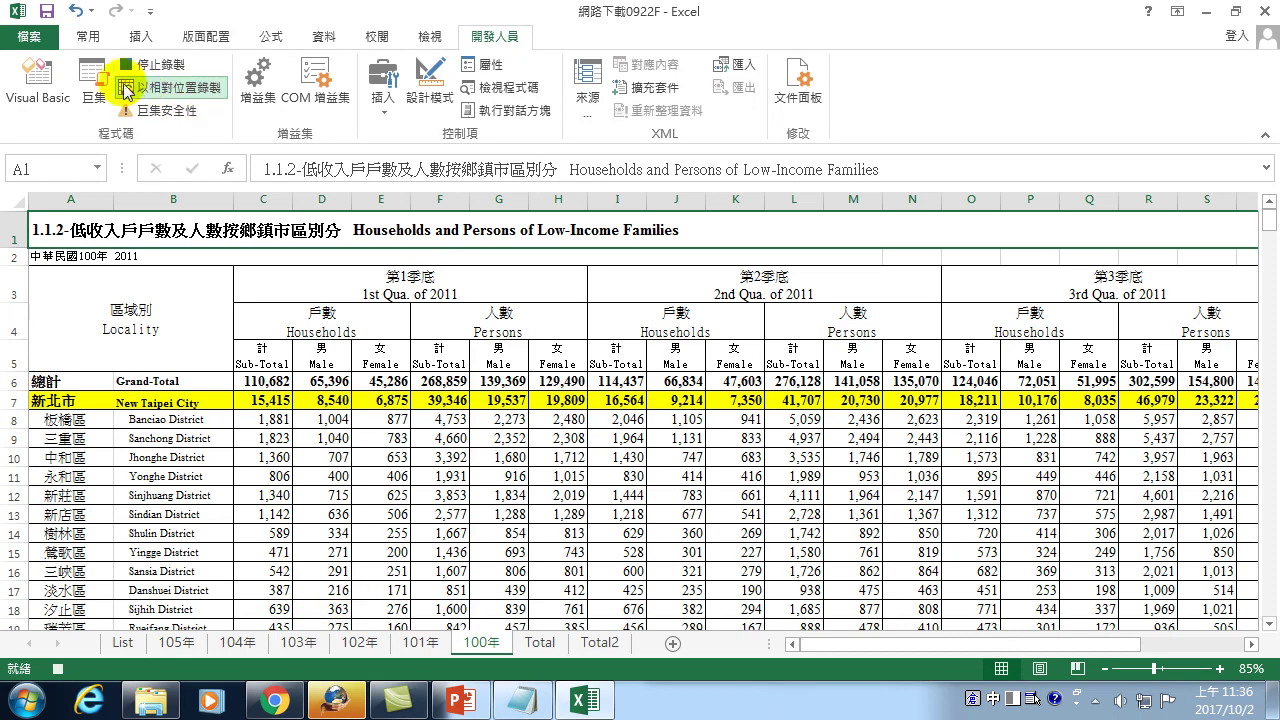
left_click(86, 38)
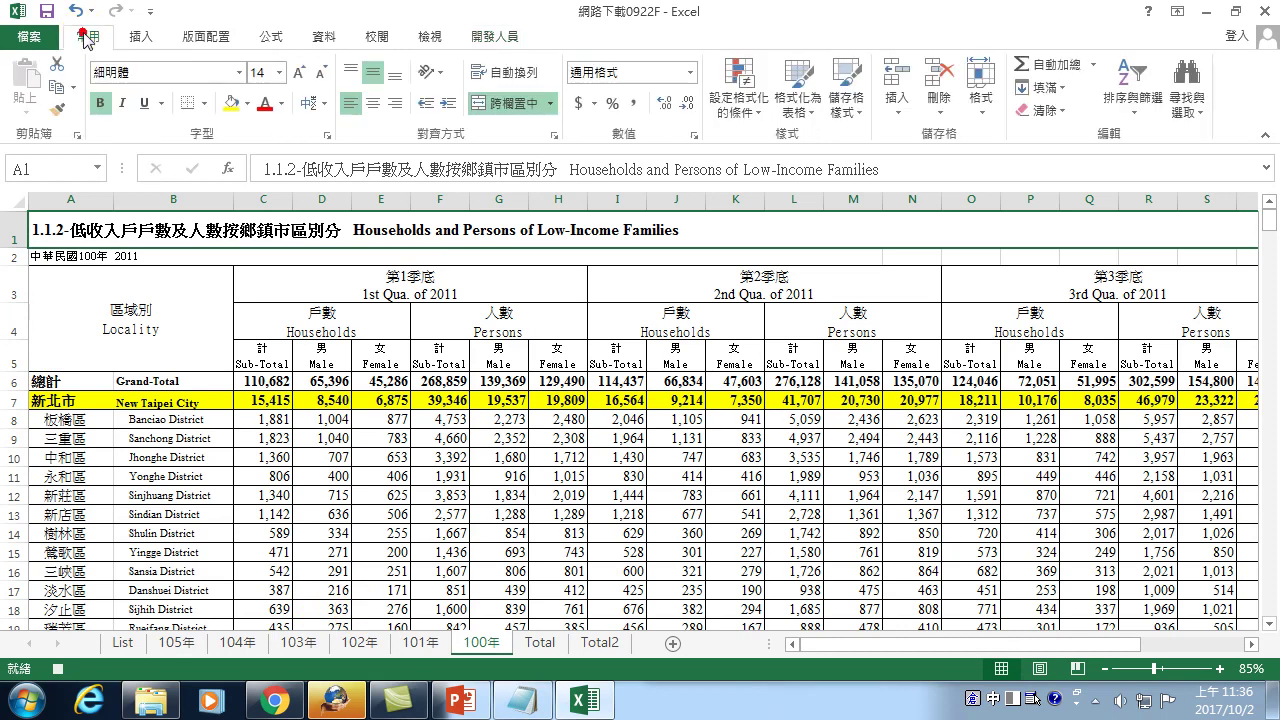
left_click(1187, 75)
left_click(1140, 160)
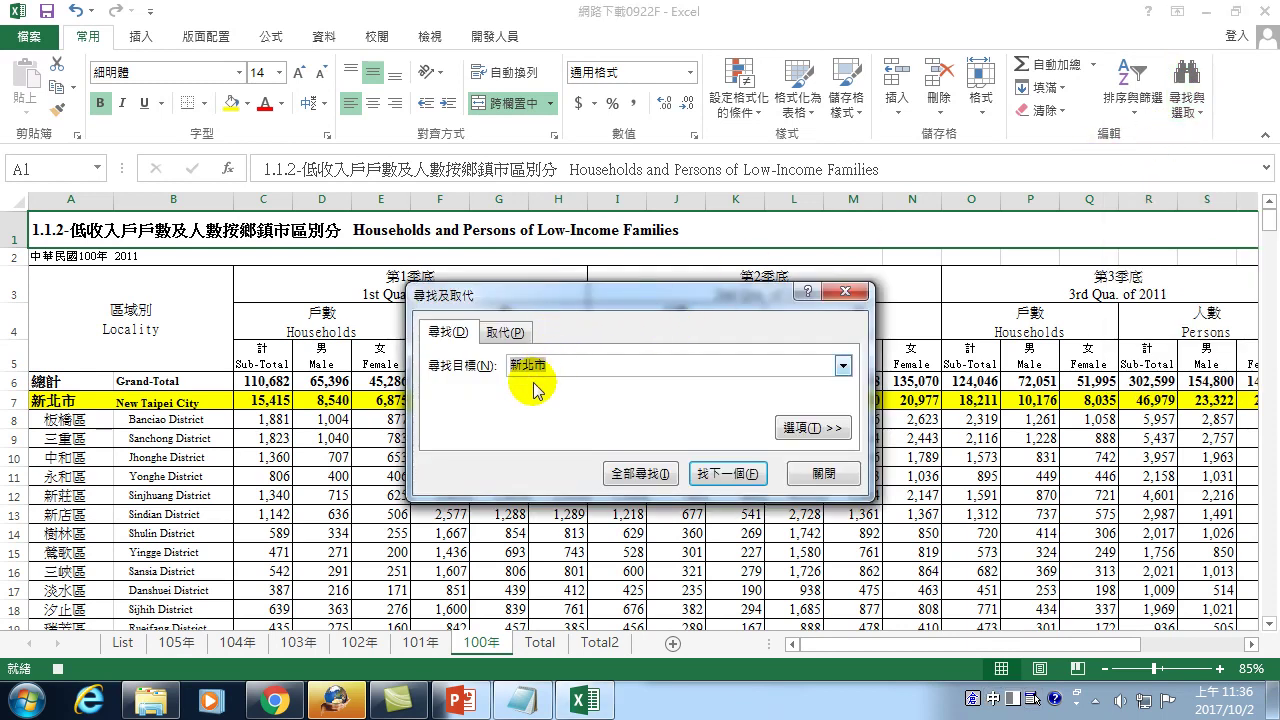
left_click(727, 477)
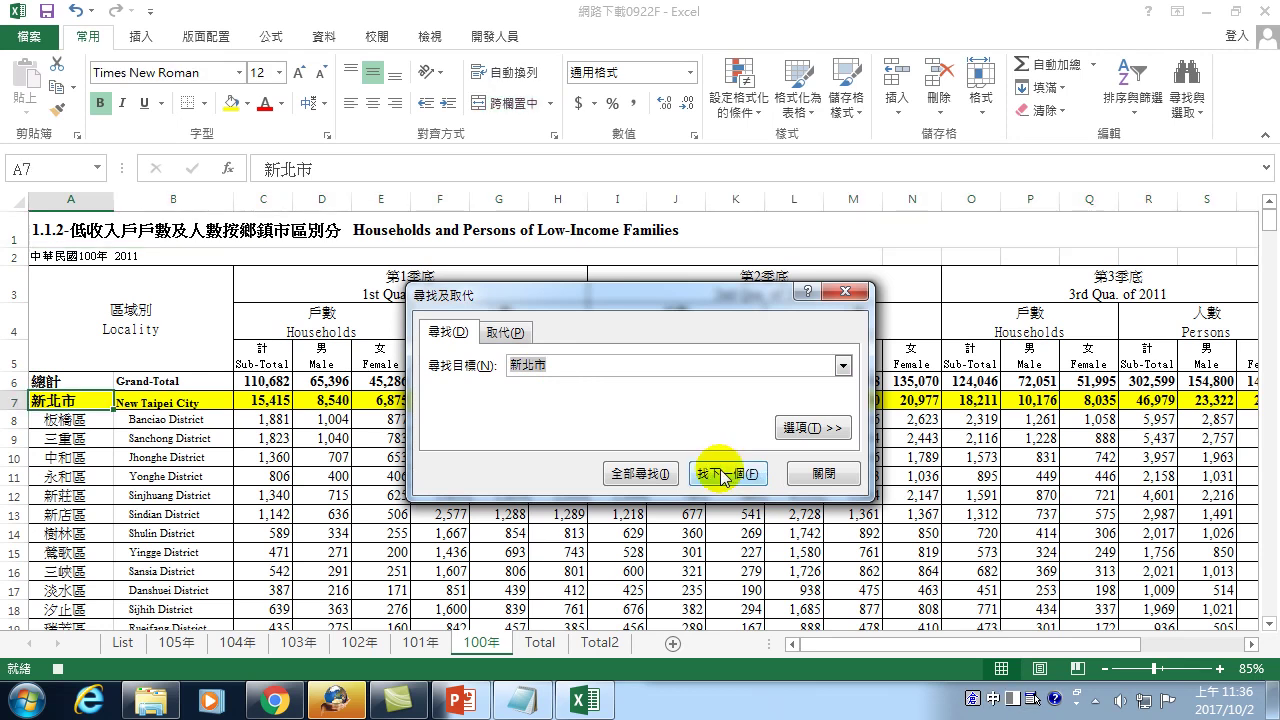
left_click(822, 476)
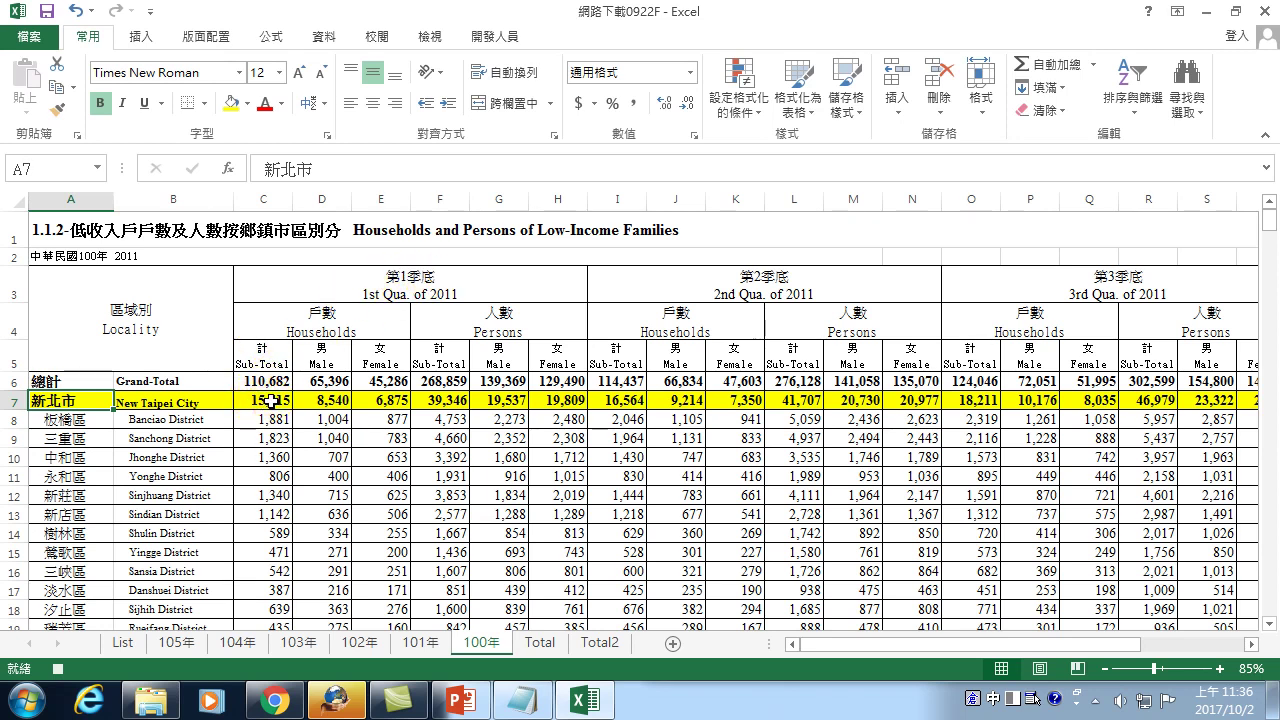
Step: Select C7, I7, O7 and U7, New Taipei's quarterly household subtotals, and copy them
left_click(271, 401)
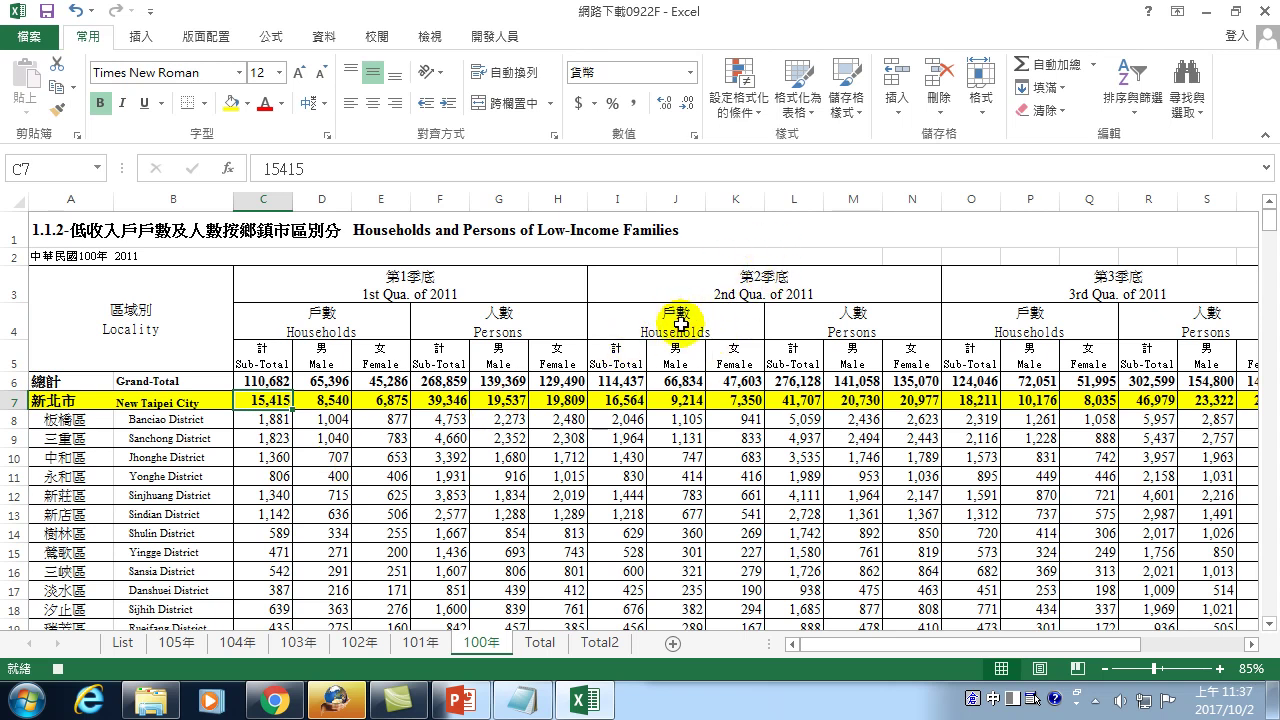
left_click(615, 403, "ctrl")
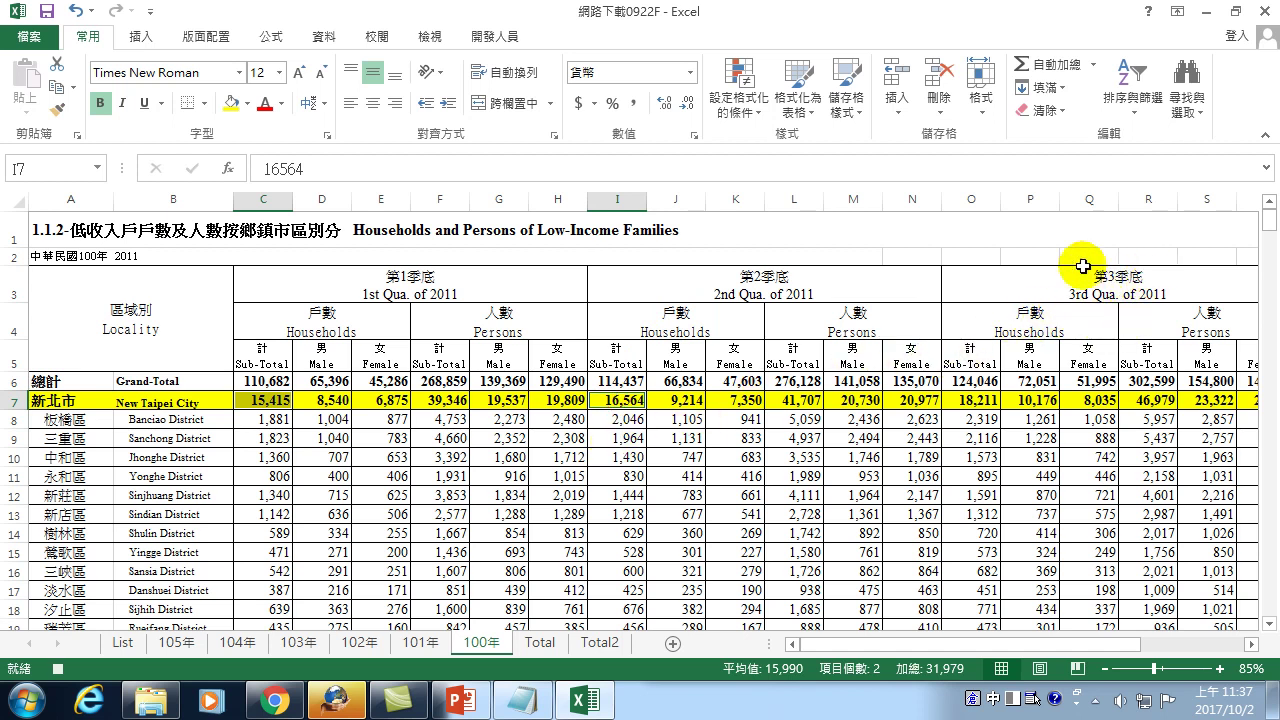
left_click(982, 401, "ctrl")
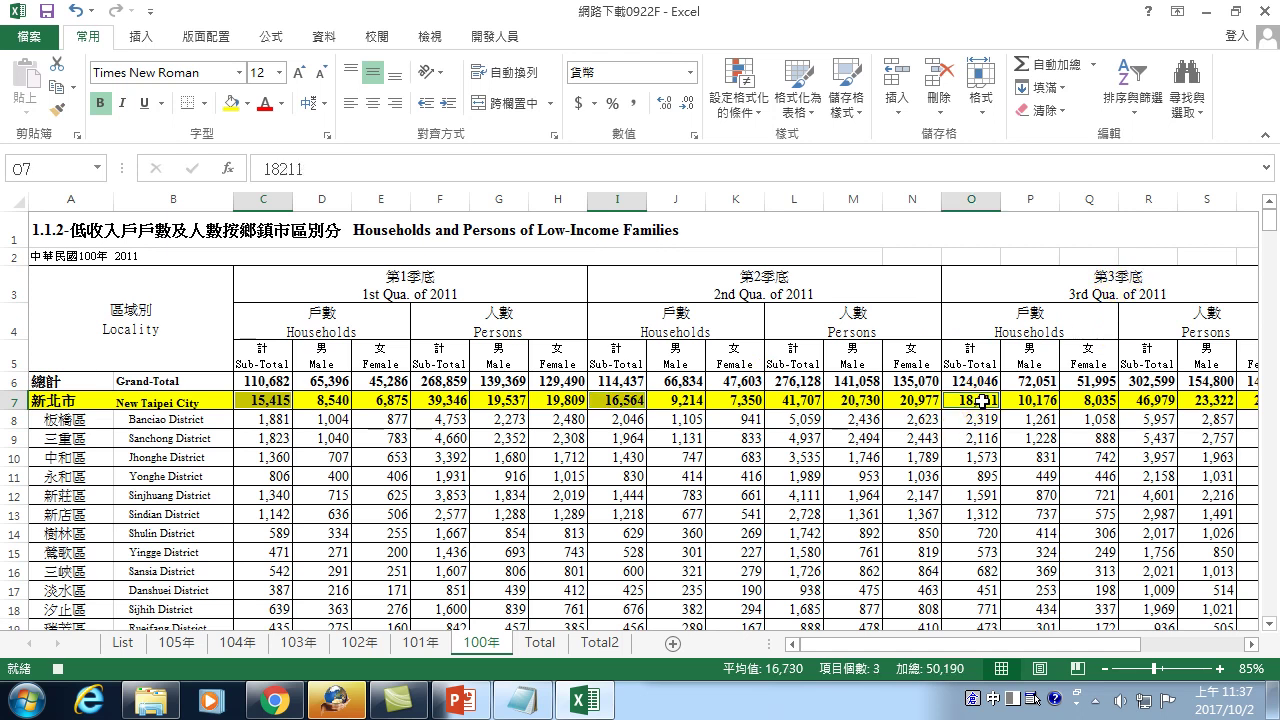
left_click(1250, 645)
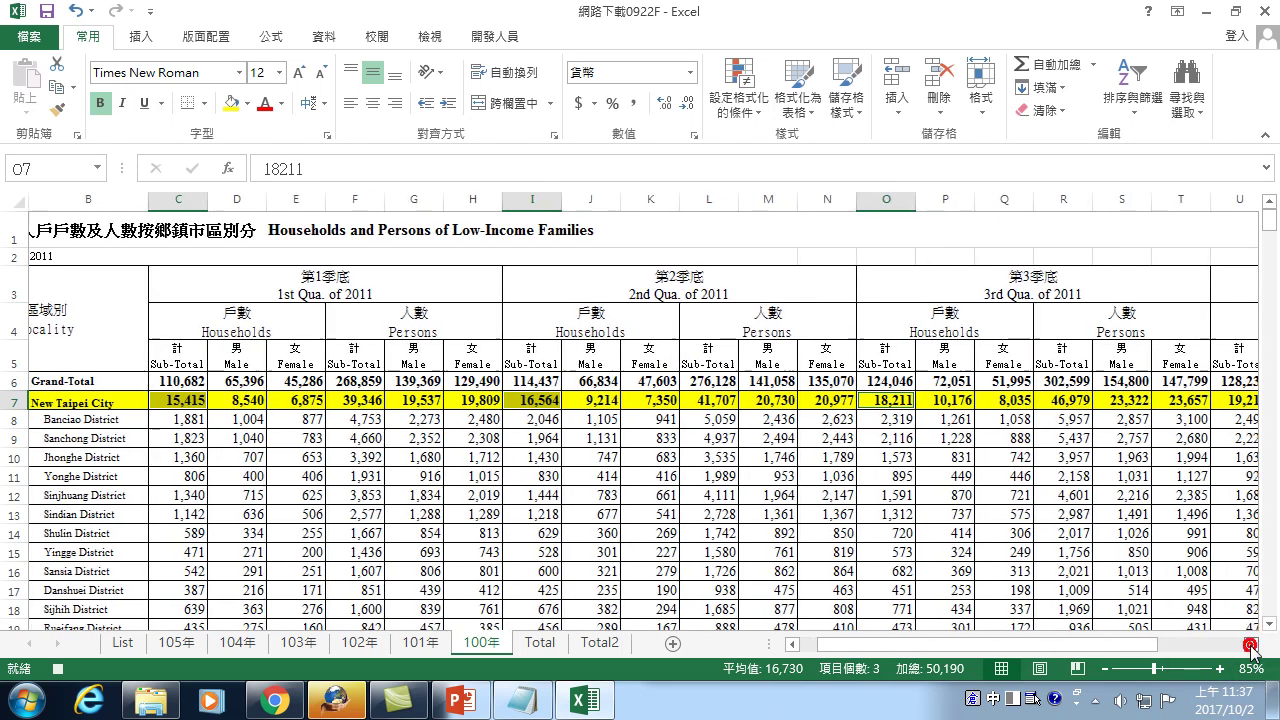
left_click(1250, 645)
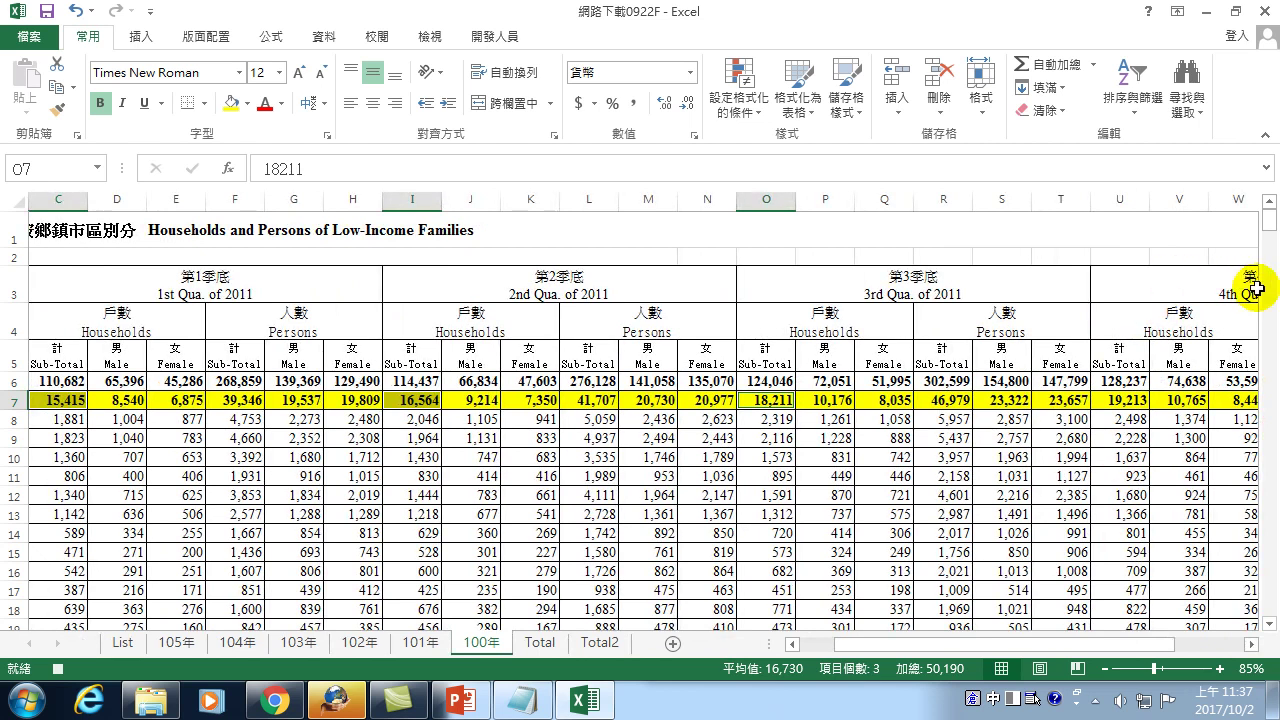
left_click(1242, 645)
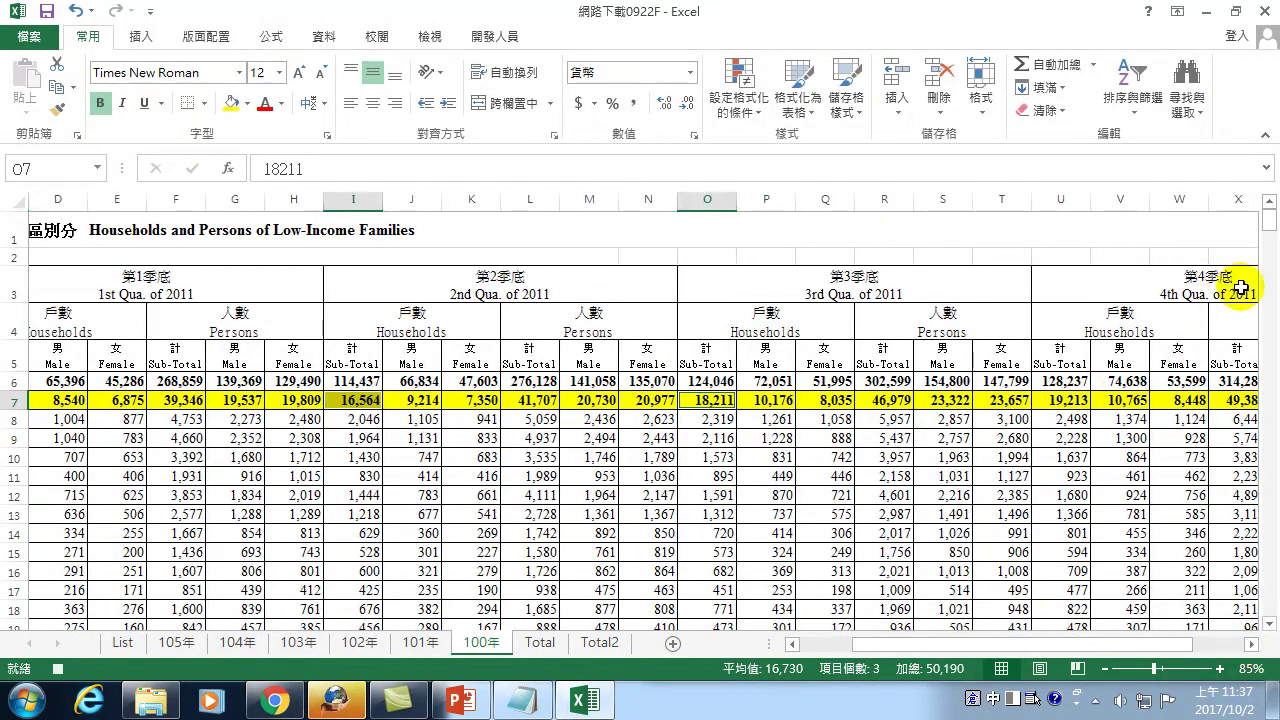
left_click(1058, 400, "ctrl")
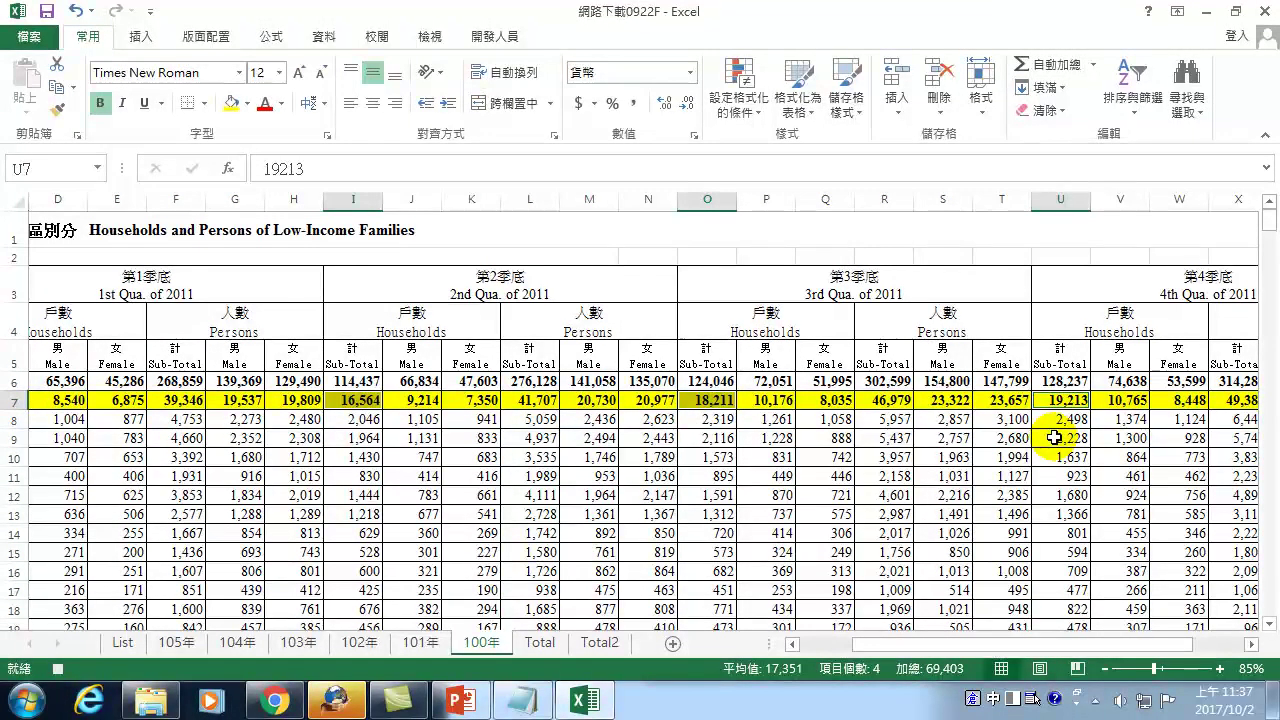
left_click(56, 90)
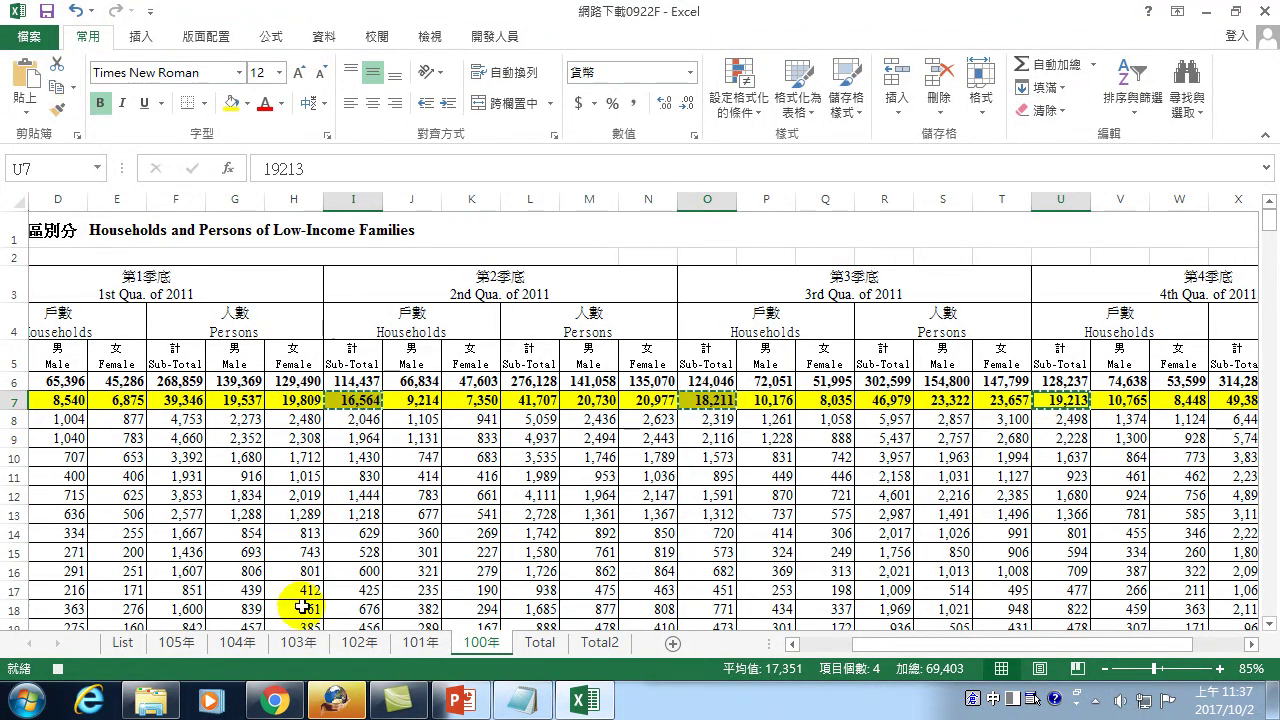
Step: Paste the four quarterly values into C2 on the Total sheet, then move down to C3
left_click(537, 643)
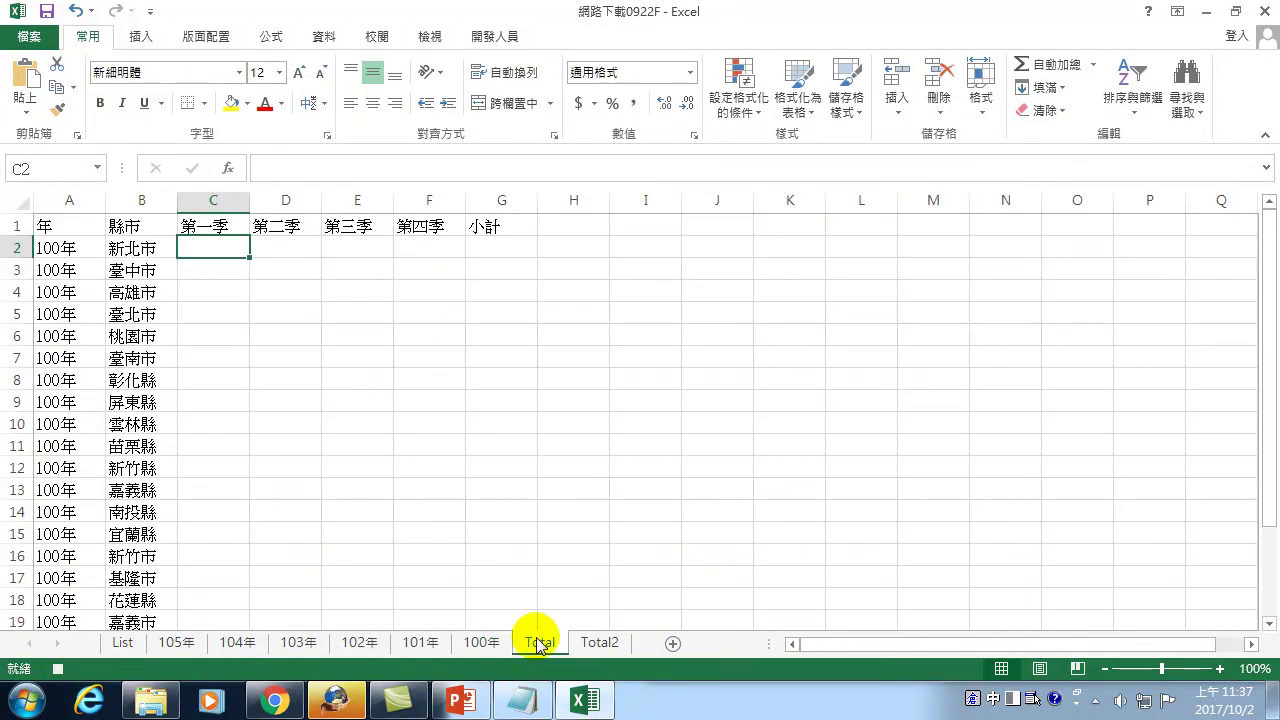
left_click(25, 75)
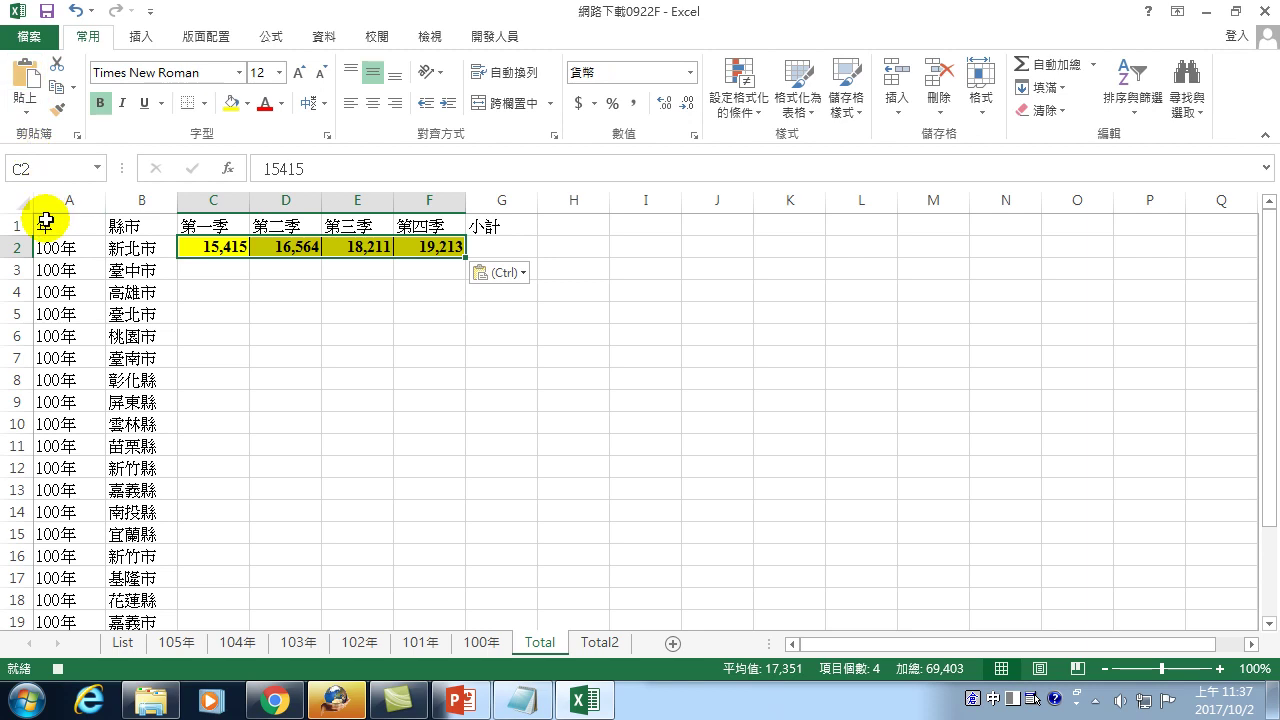
key("Down")
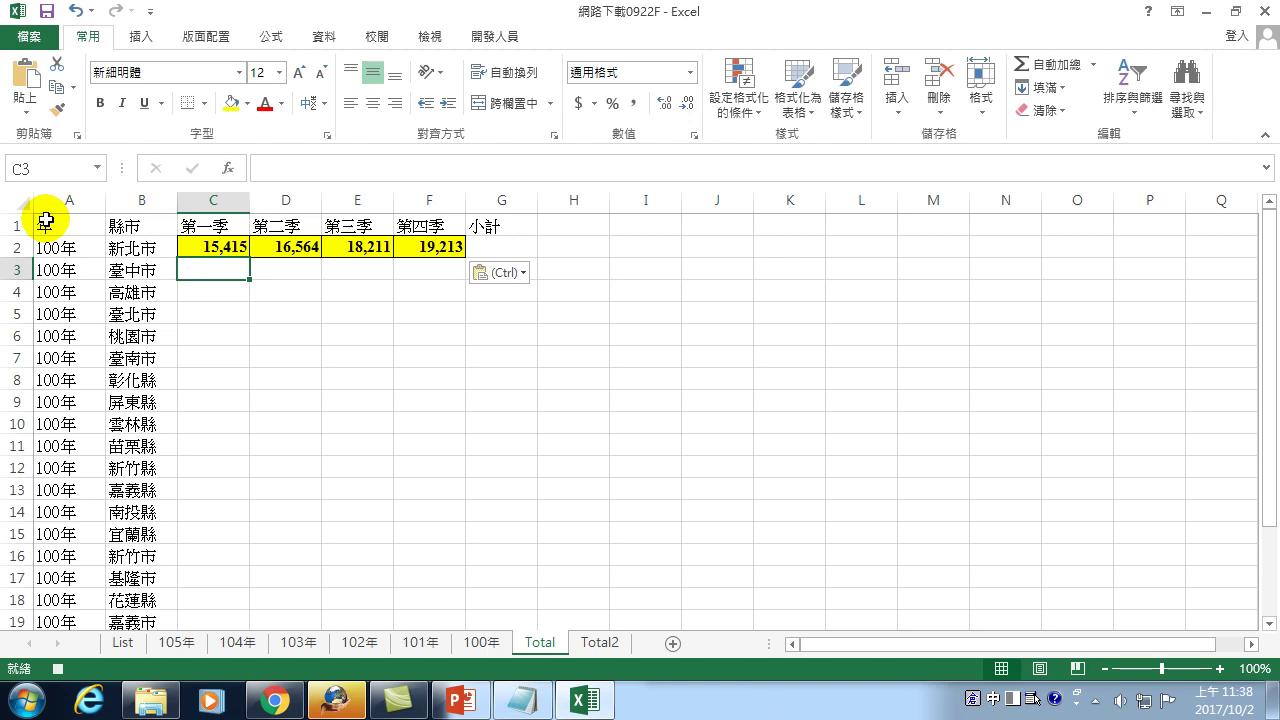
Step: Stop recording the 戶數收集 macro from the Developer tab
left_click(487, 36)
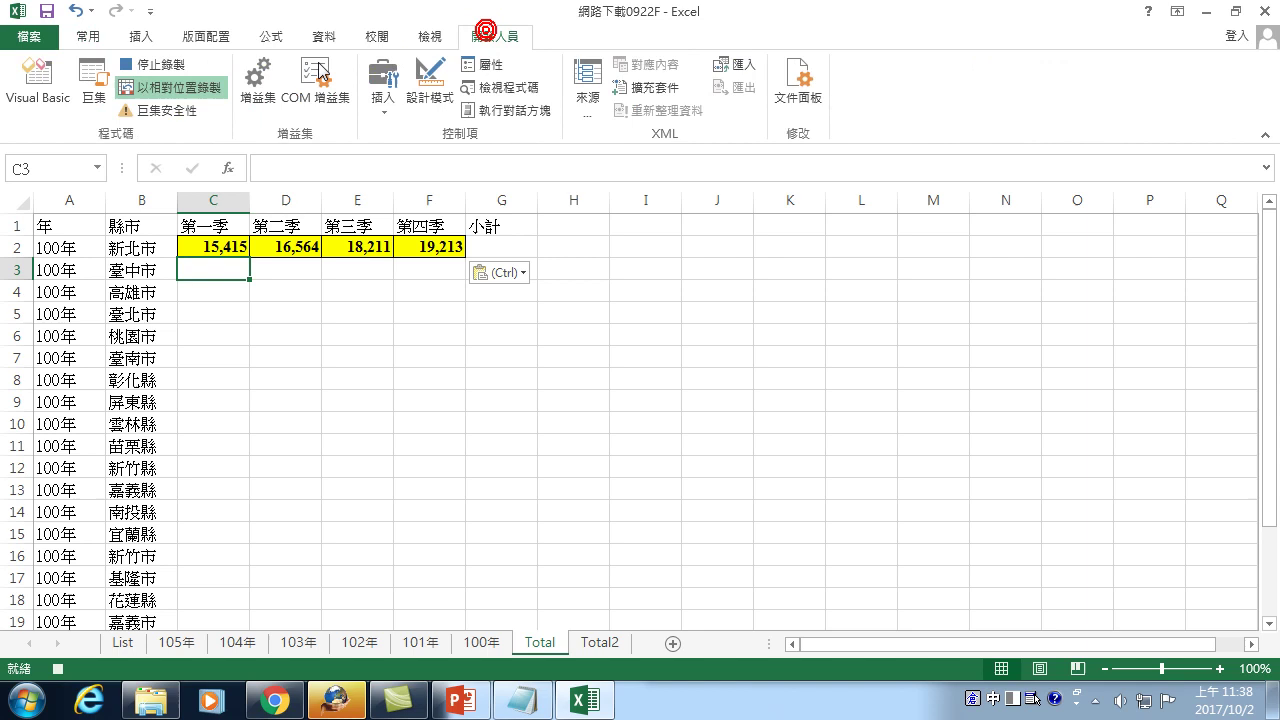
left_click(165, 68)
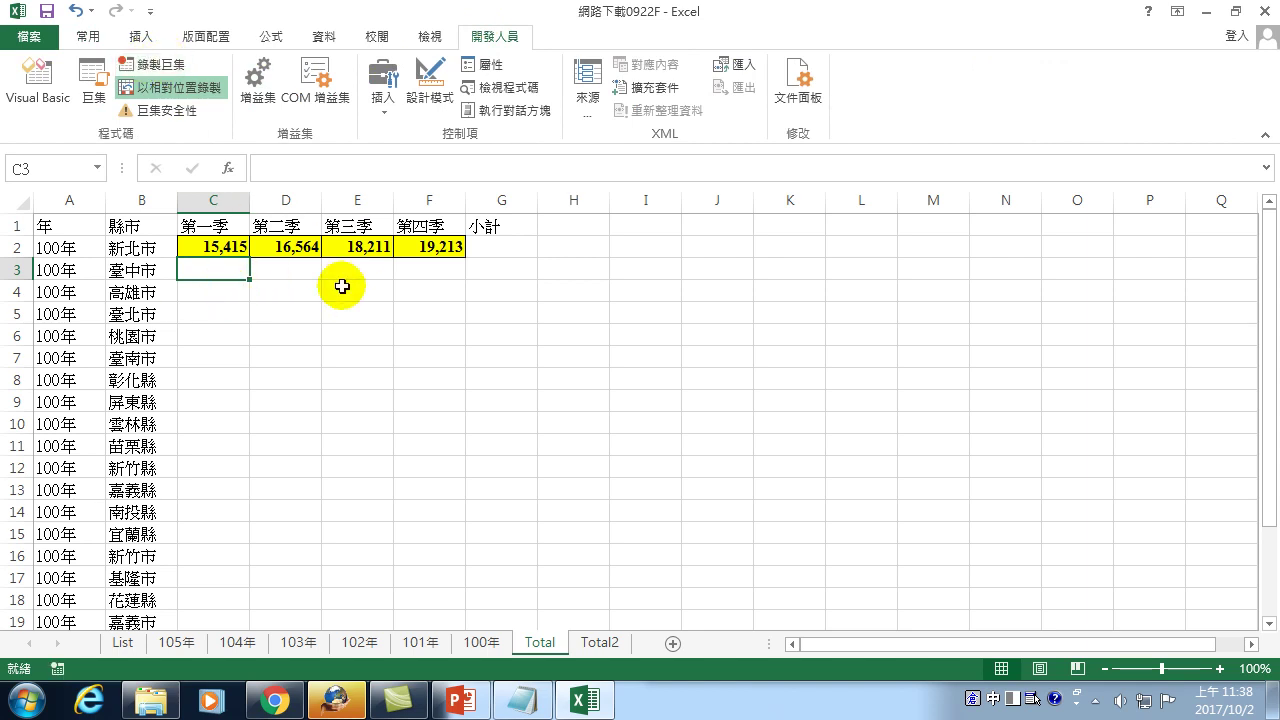